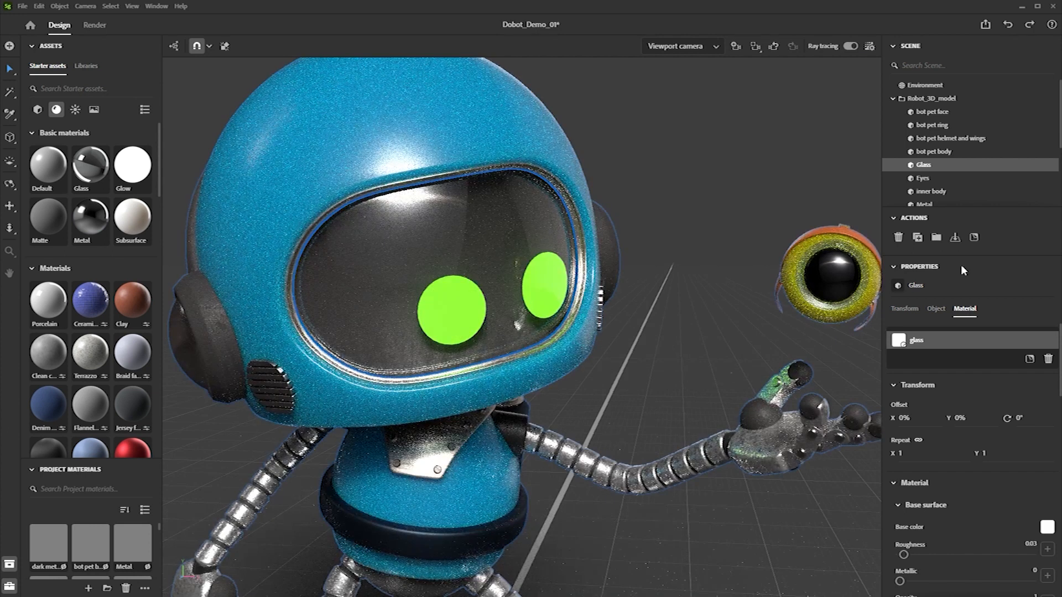
# Turn on subsurface scattering in the material of the robot's visor glass
pyautogui.moveTo(994, 206); pyautogui.dragTo(994, 156)
pyautogui.scroll(-6, 970, 443)
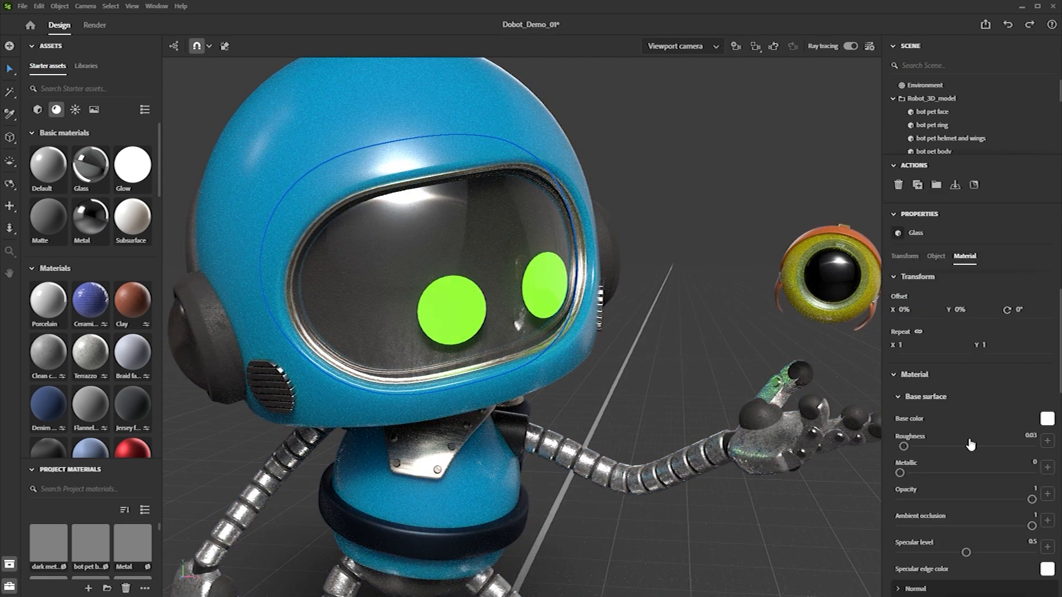
pyautogui.scroll(-3, 968, 423)
pyautogui.click(1045, 566)
pyautogui.scroll(-3, 993, 487)
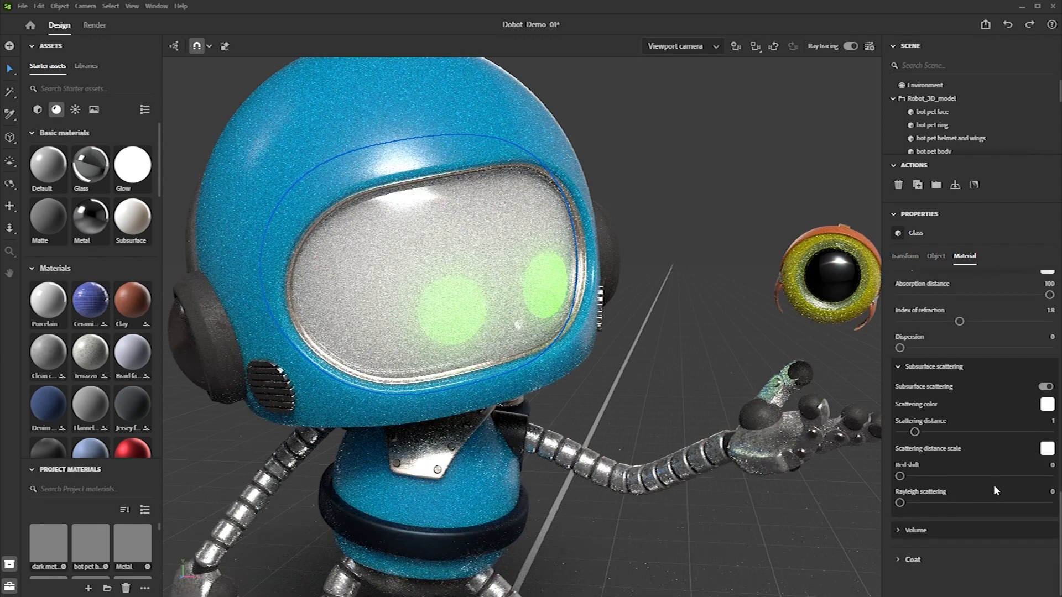
# Set the visor glass scattering color to dark teal (RGB 7, 58, 61) and increase its scattering distance
pyautogui.click(1047, 405)
pyautogui.click(966, 460)
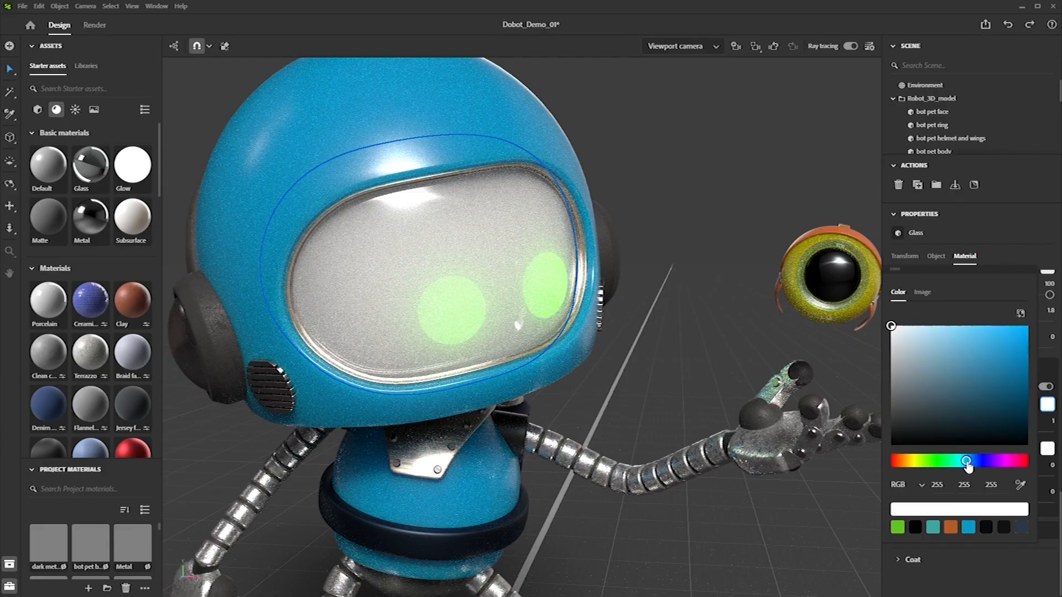
pyautogui.click(1007, 401)
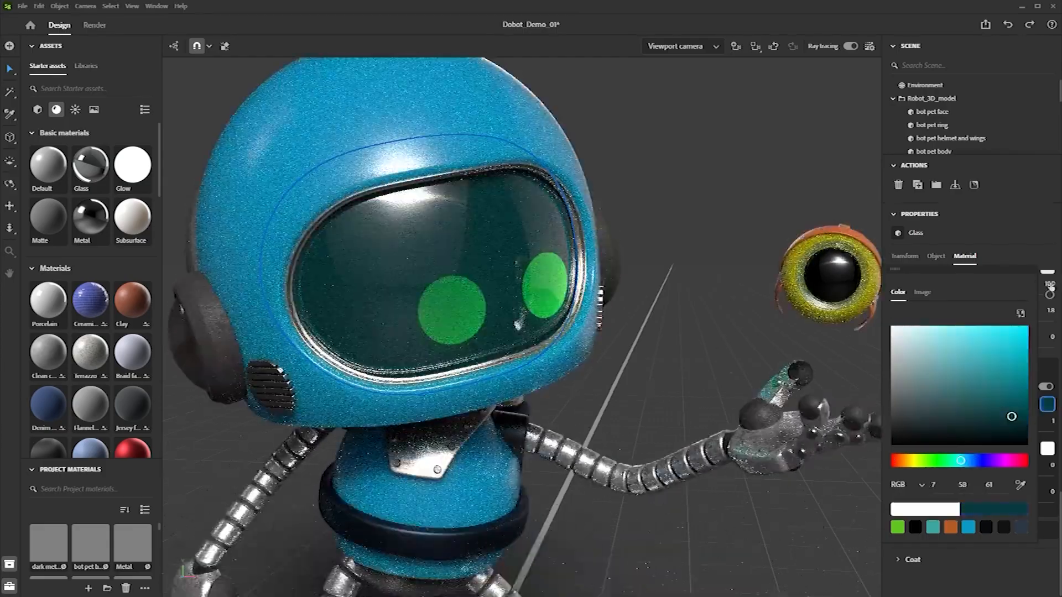
pyautogui.click(1034, 274)
pyautogui.moveTo(915, 432); pyautogui.dragTo(961, 435)
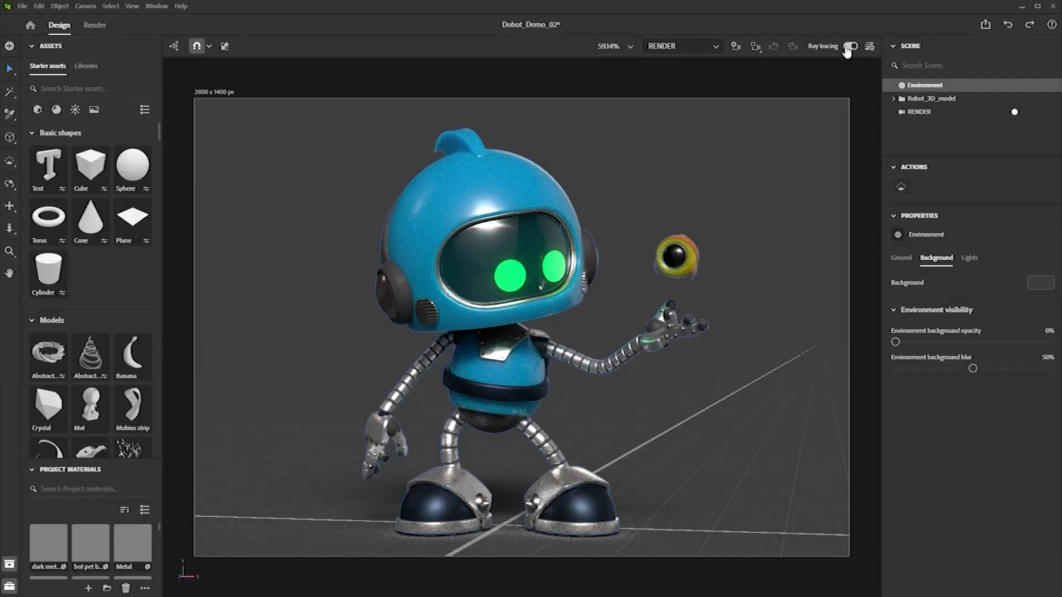
# Turn off ray tracing, leave the RENDER camera and rename the floating pet's black face material as bot pet face
pyautogui.click(849, 47)
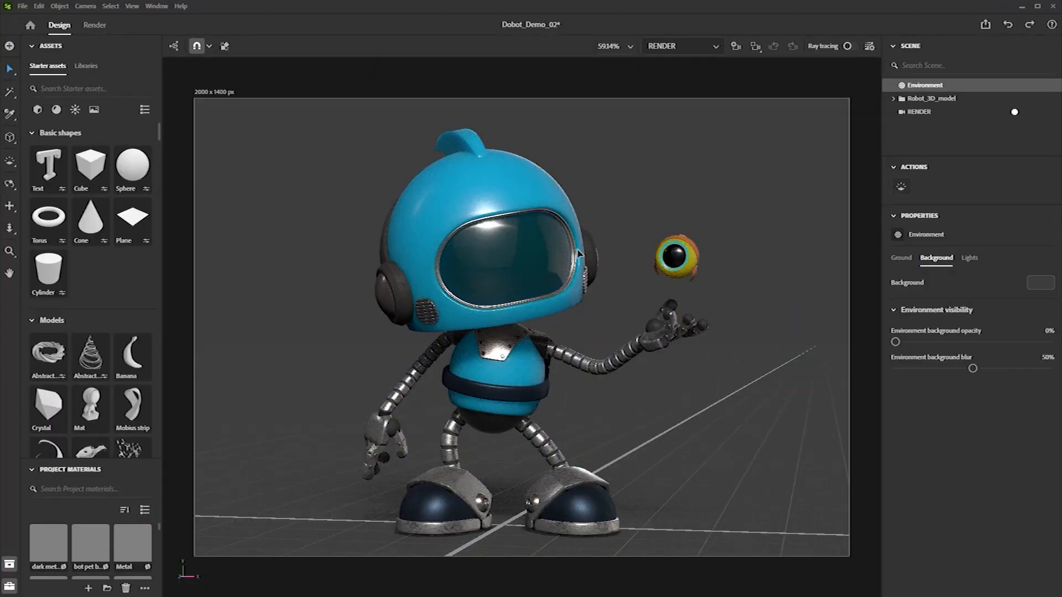
pyautogui.click(1014, 112)
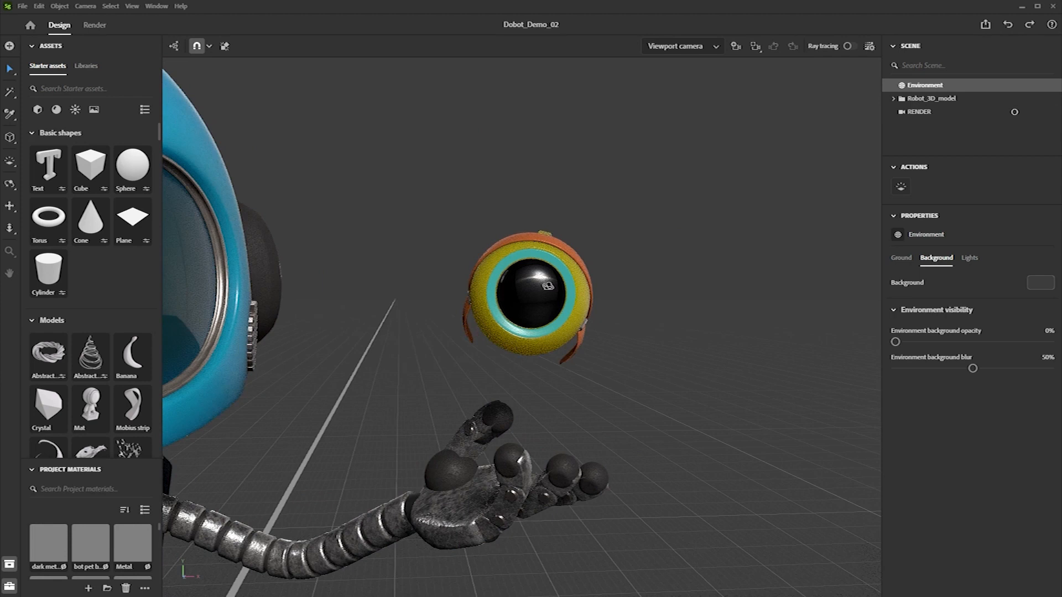
pyautogui.doubleClick(558, 295)
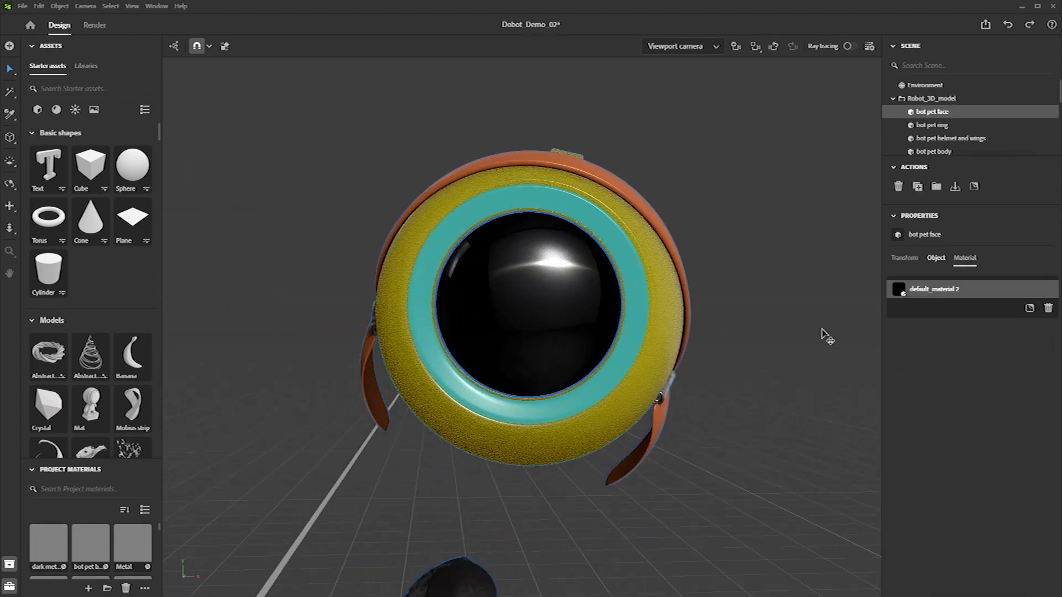
pyautogui.doubleClick(930, 289)
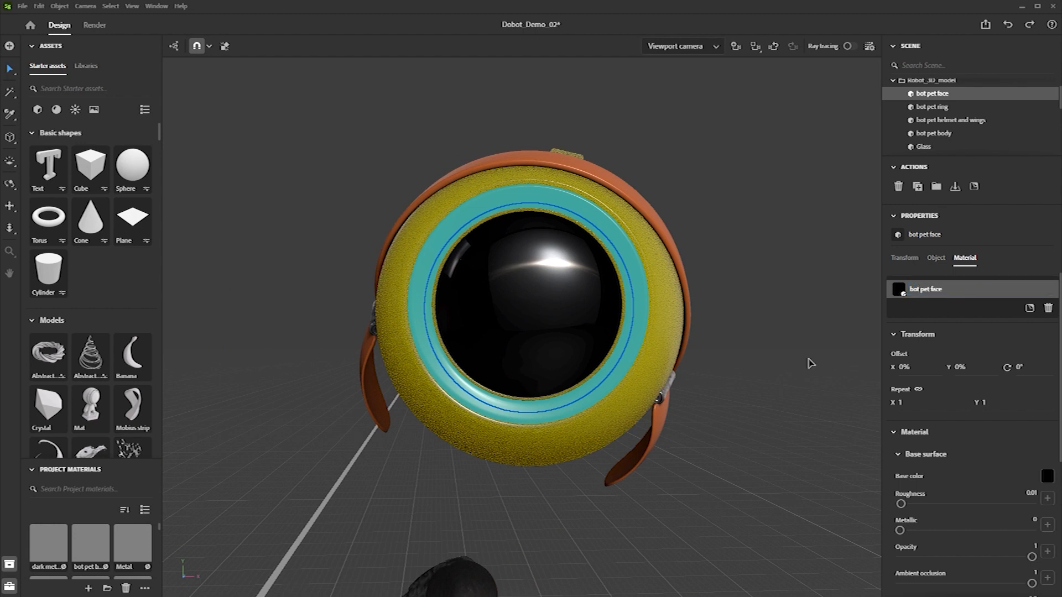
# Place Bot_Pet_eyes.png from the Dobot folder as a decal on the pet's face, then enlarge it and shift it toward the lower left
pyautogui.hotkey('alt', 'Tab')
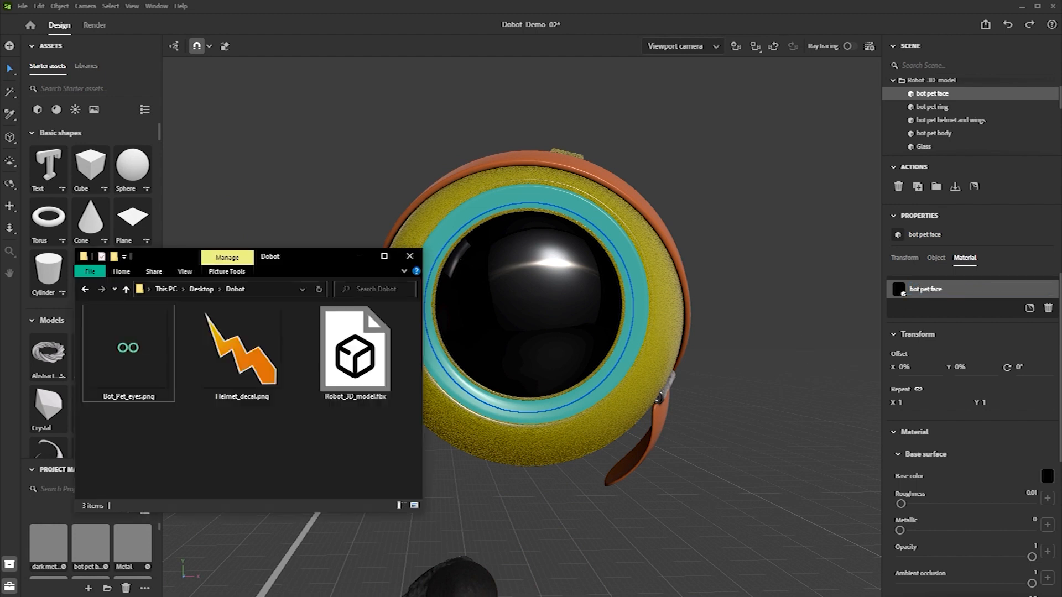
pyautogui.click(142, 397)
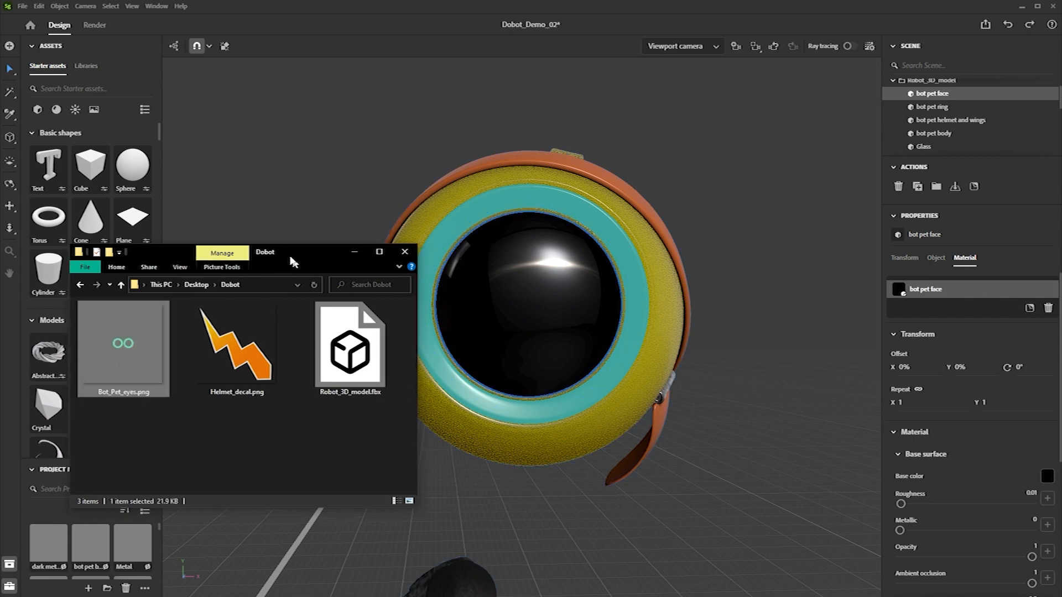
pyautogui.moveTo(111, 332); pyautogui.dragTo(532, 312)
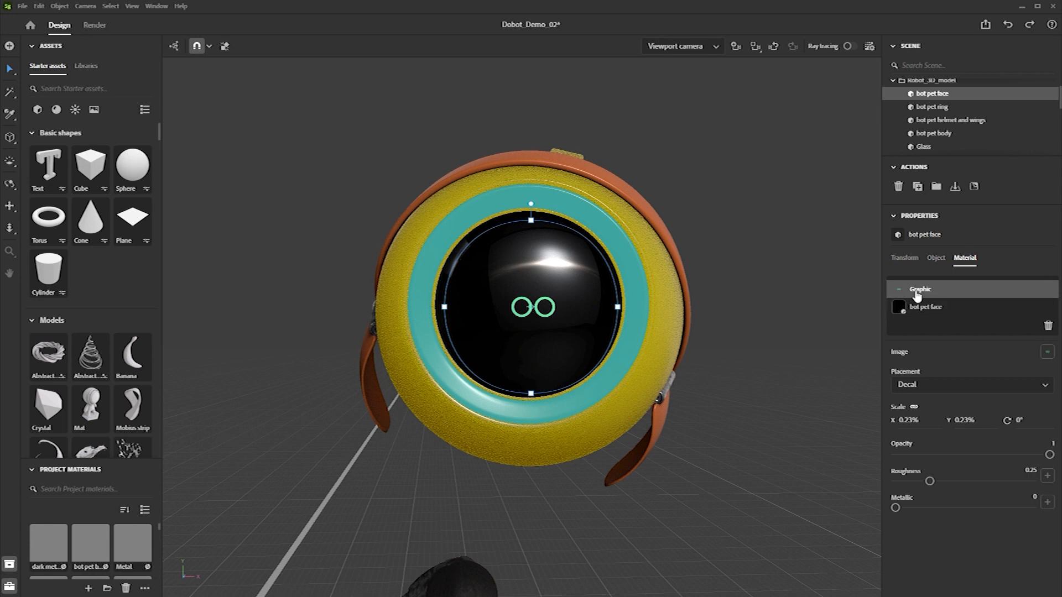
pyautogui.moveTo(534, 132); pyautogui.dragTo(572, 137)
pyautogui.moveTo(546, 316); pyautogui.dragTo(501, 336)
pyautogui.moveTo(641, 361); pyautogui.dragTo(679, 367)
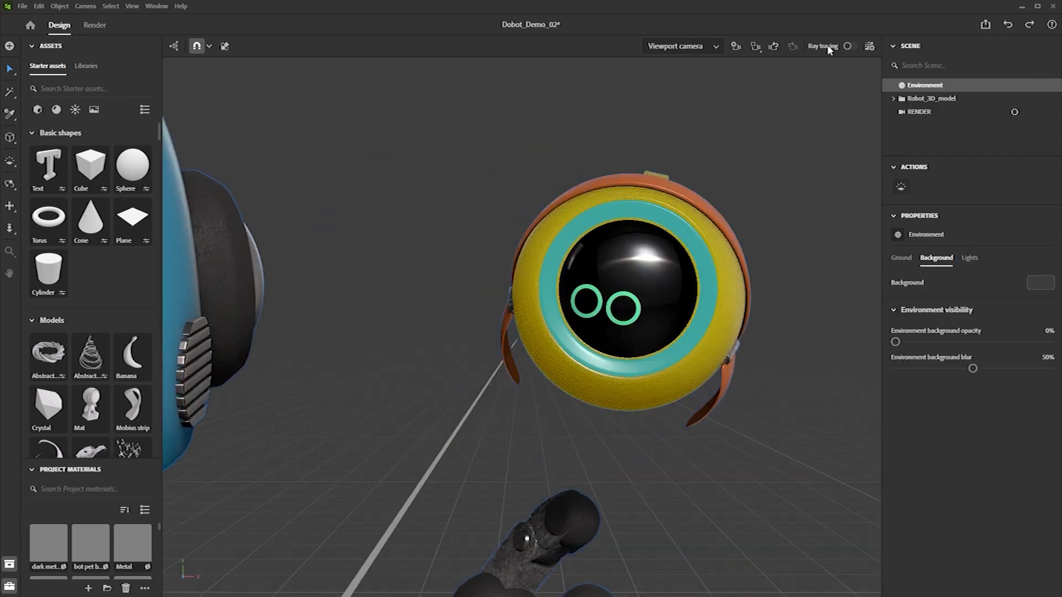
# Turn on ray tracing and raise the emission intensity of the bot pet ring material to about 0.92
pyautogui.click(847, 46)
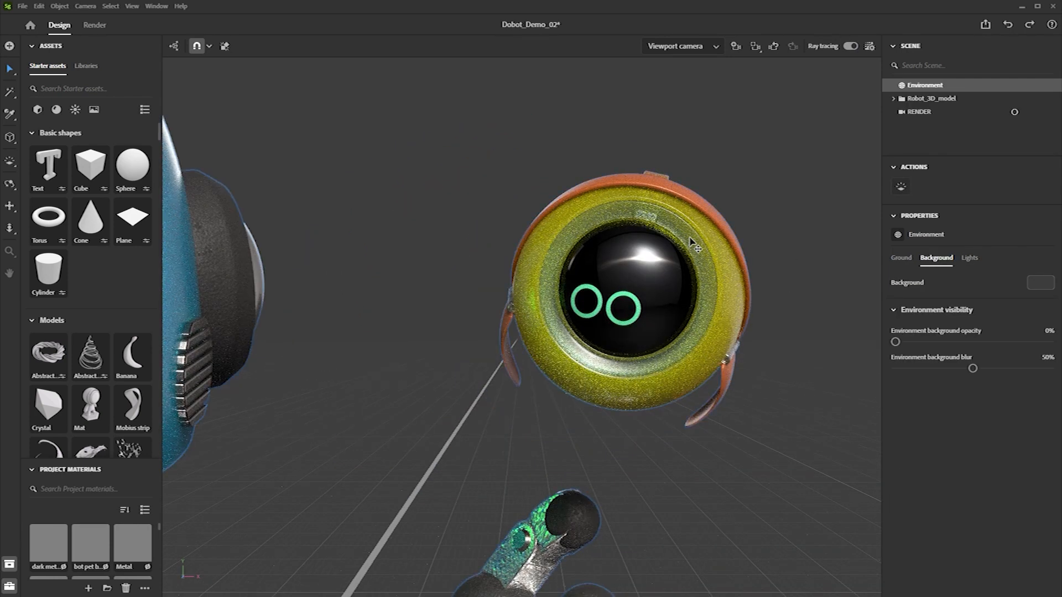
pyautogui.click(691, 243)
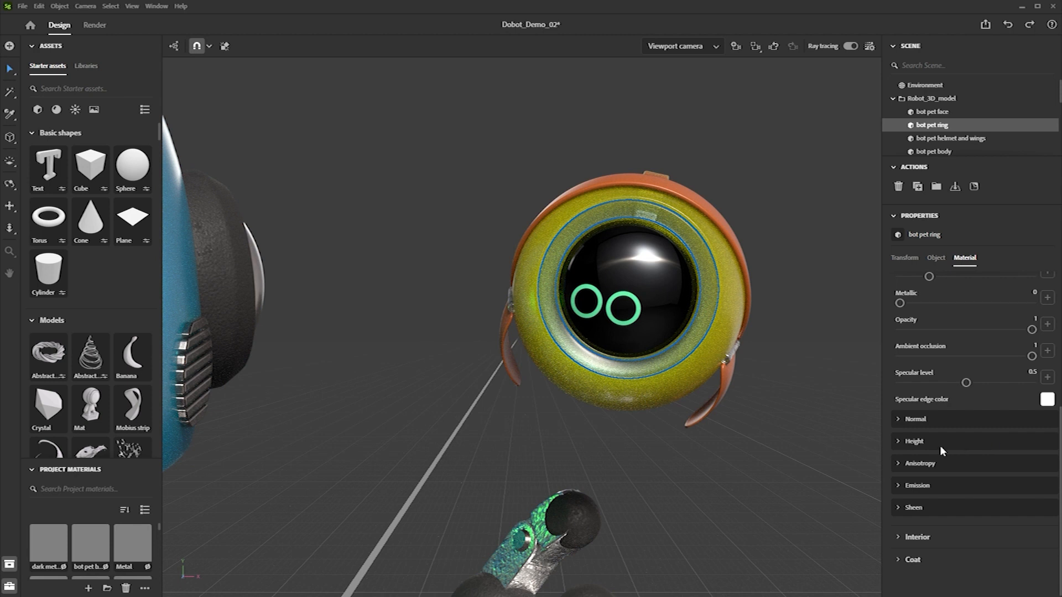
pyautogui.click(898, 486)
pyautogui.scroll(-1, 940, 490)
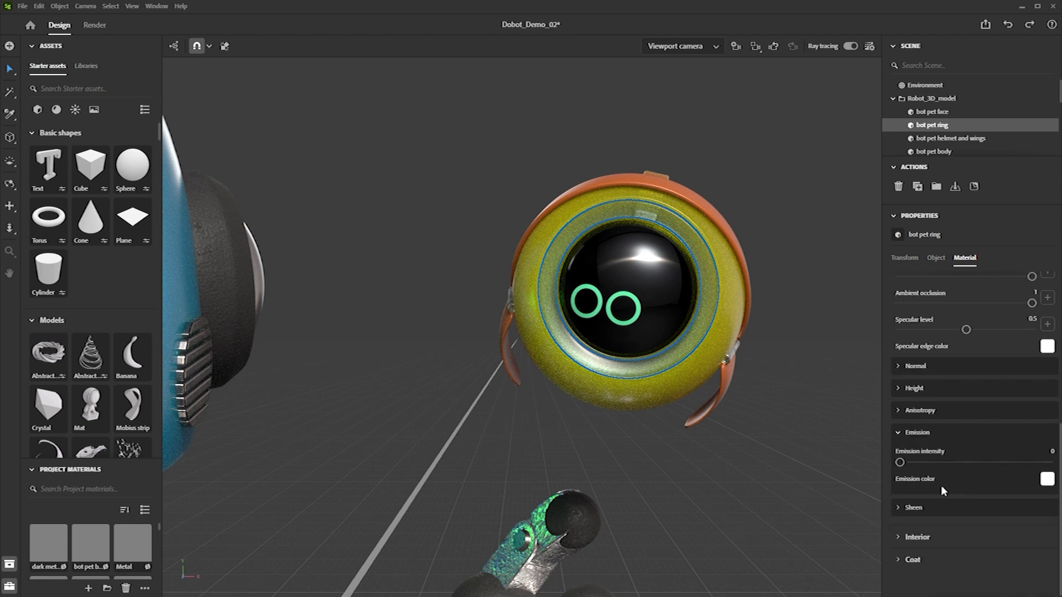
pyautogui.moveTo(900, 463); pyautogui.dragTo(1039, 463)
# Set the ring's emission color by sampling the green of the pet's eyes decal
pyautogui.click(1046, 478)
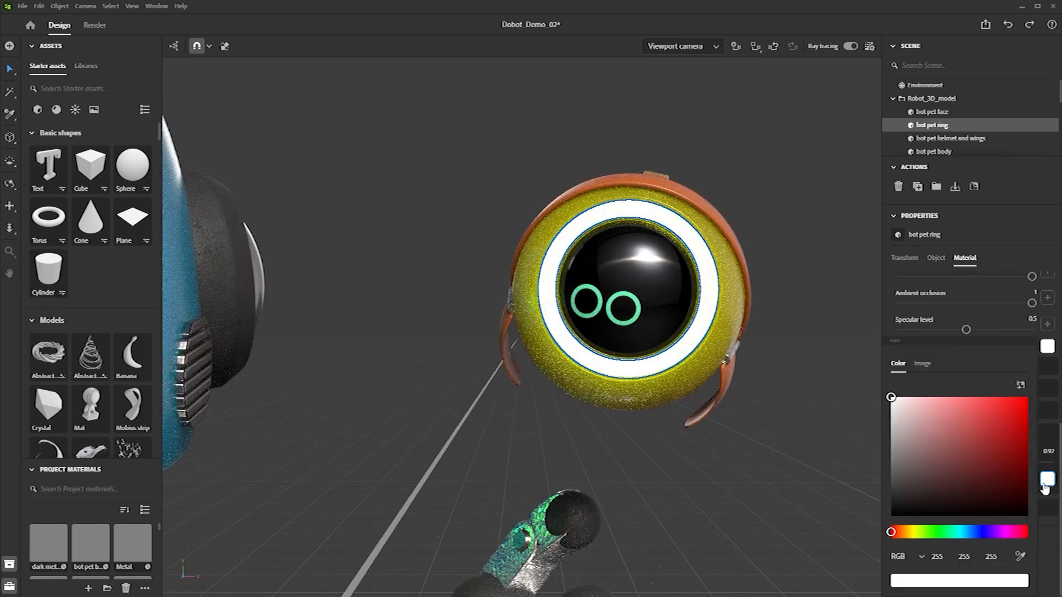
pyautogui.moveTo(947, 343); pyautogui.dragTo(862, 327)
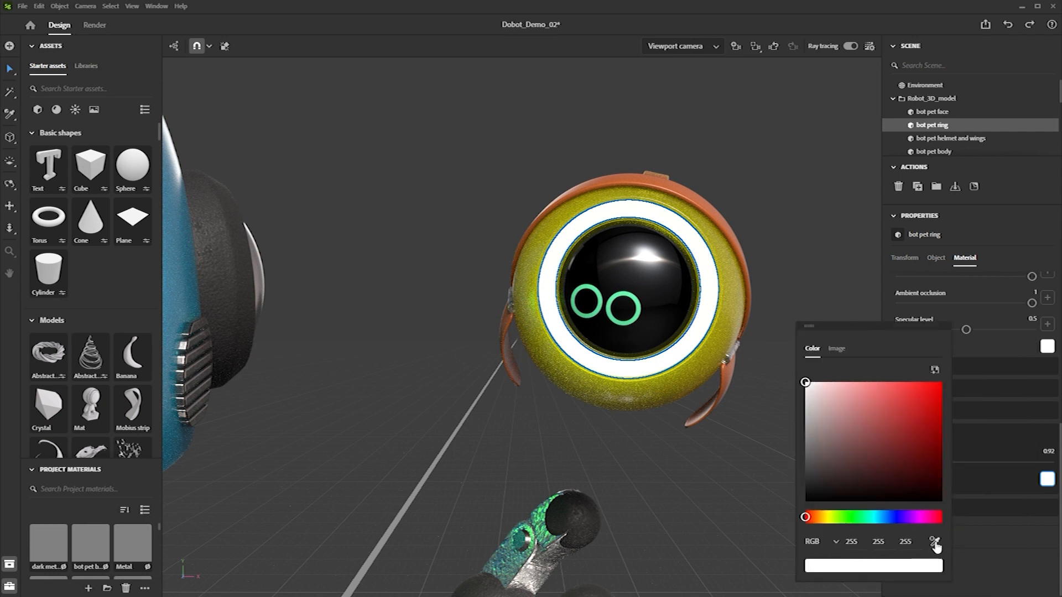
pyautogui.click(640, 310)
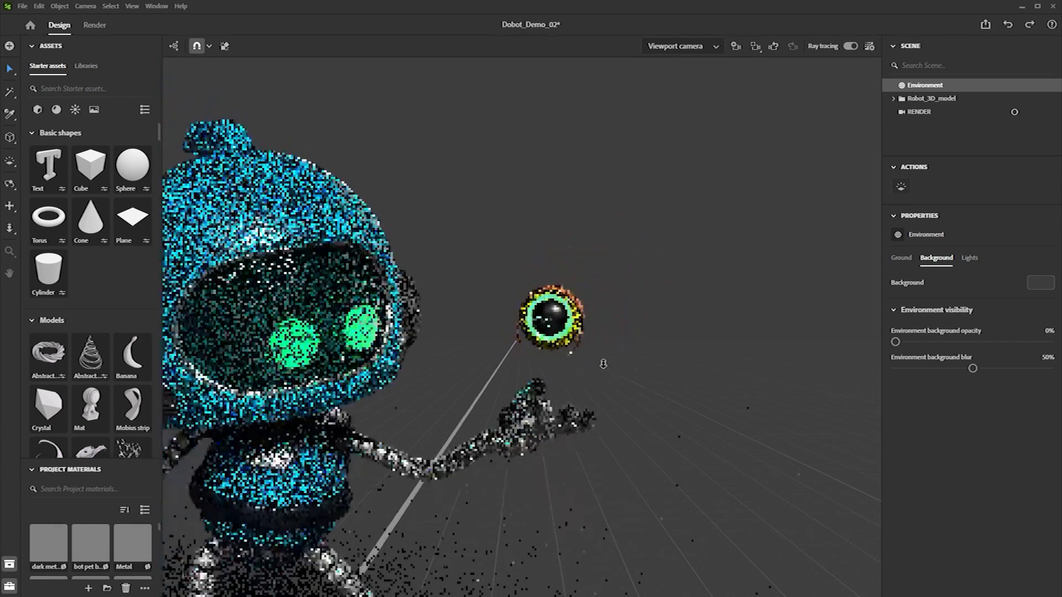
# Turn off ray tracing and apply the Grunge dirt dried image to the roughness of the helmet's Soft plastic material
pyautogui.click(850, 47)
pyautogui.scroll(10, 527, 304)
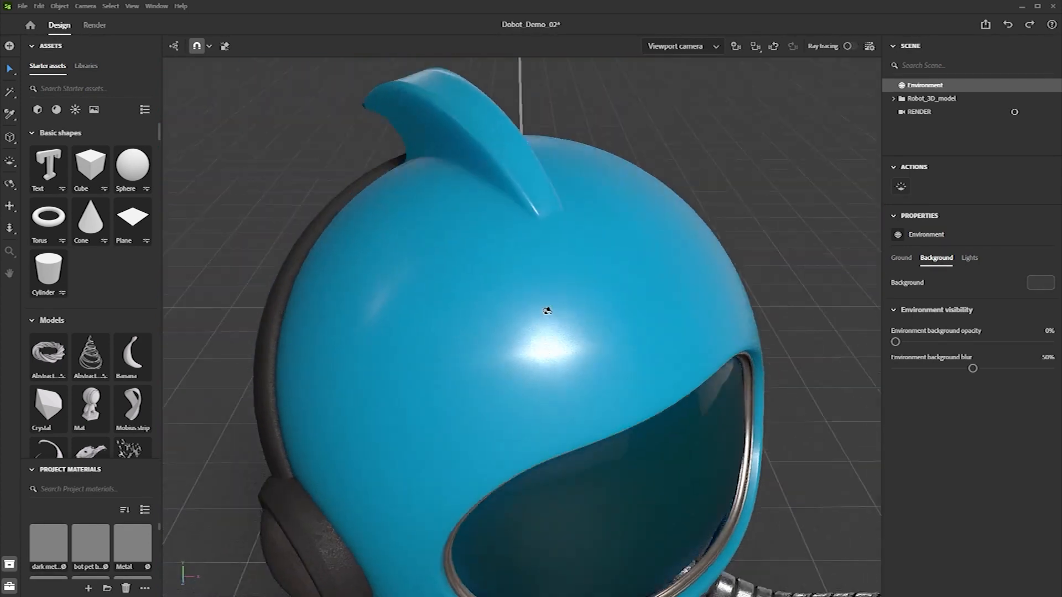
pyautogui.moveTo(546, 311); pyautogui.dragTo(542, 277, button='right')
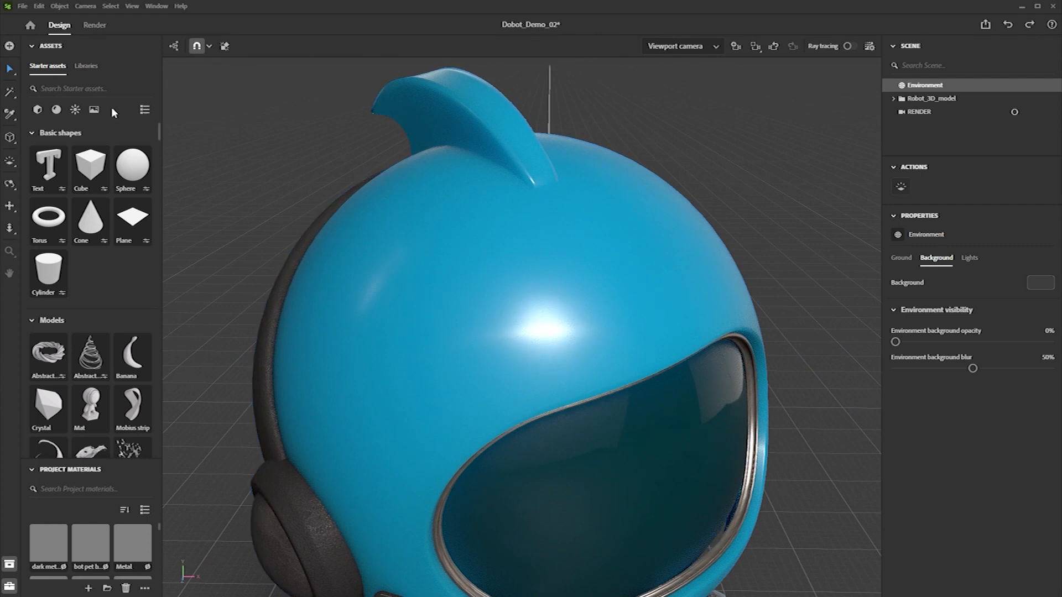
pyautogui.click(94, 110)
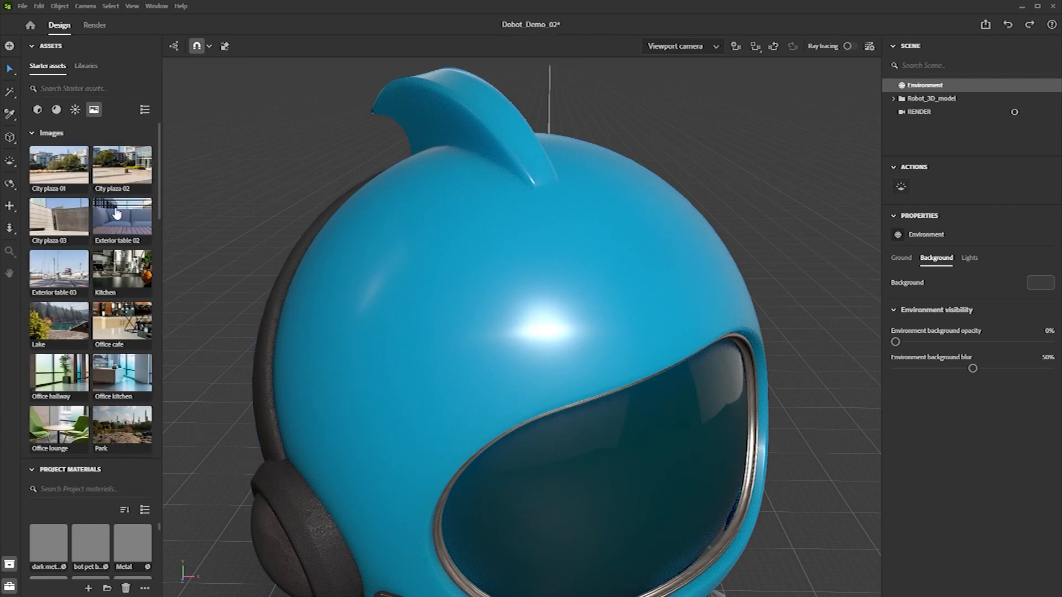
pyautogui.moveTo(161, 130); pyautogui.dragTo(160, 258)
pyautogui.click(564, 239)
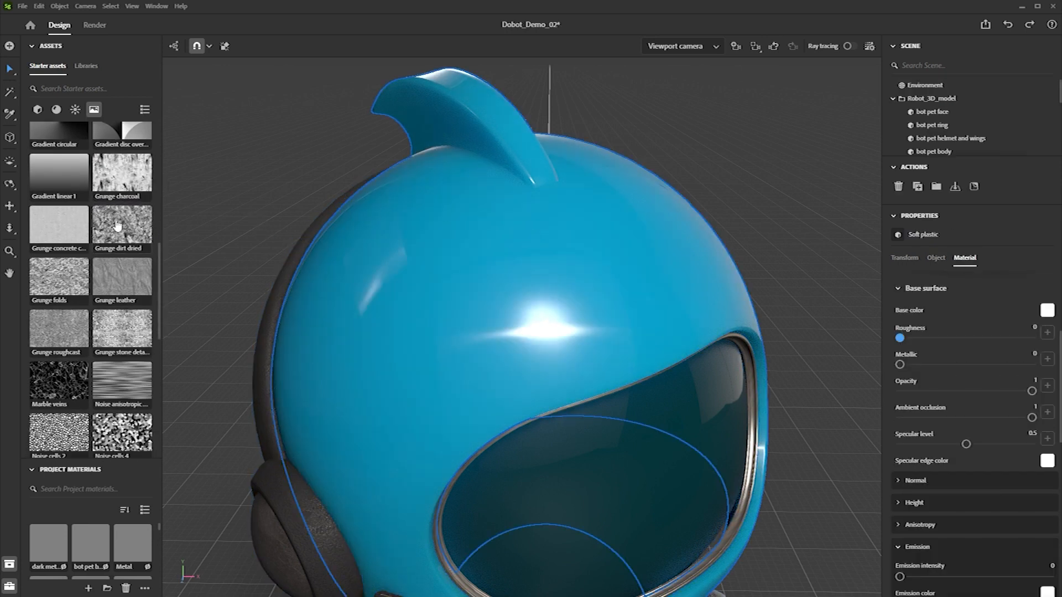
pyautogui.moveTo(125, 230); pyautogui.dragTo(1045, 332)
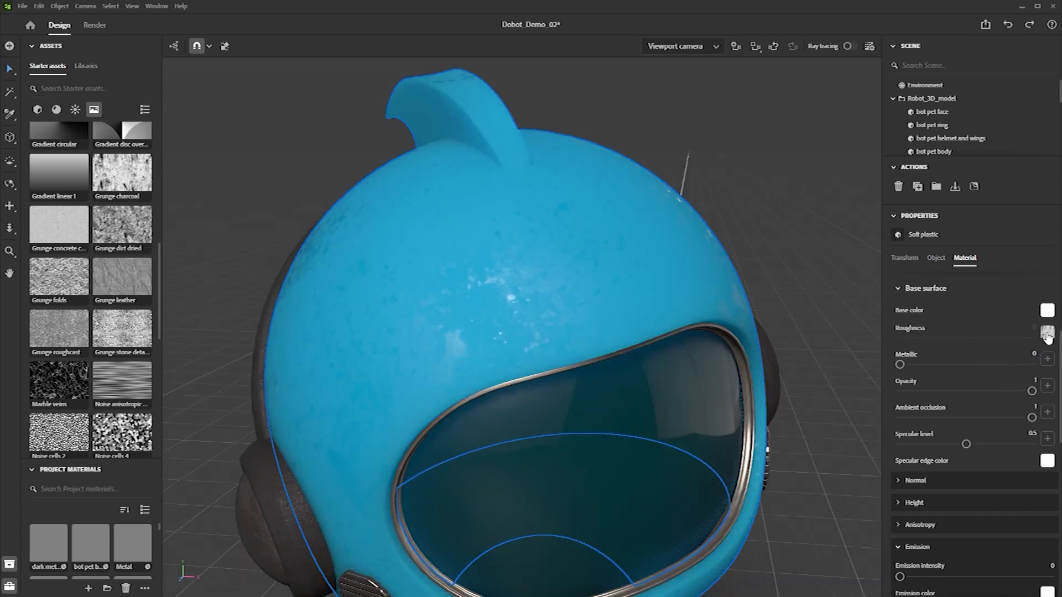
# Rotate the environment lighting around the helmet and set its material's texture repeat to 2.1 in X and Y
pyautogui.moveTo(583, 305)
pyautogui.keyDown('shift'); pyautogui.mouseDown(button='right')
pyautogui.moveTo(486, 303)
pyautogui.moveTo(613, 306)
pyautogui.mouseUp(button='right'); pyautogui.keyUp('shift')
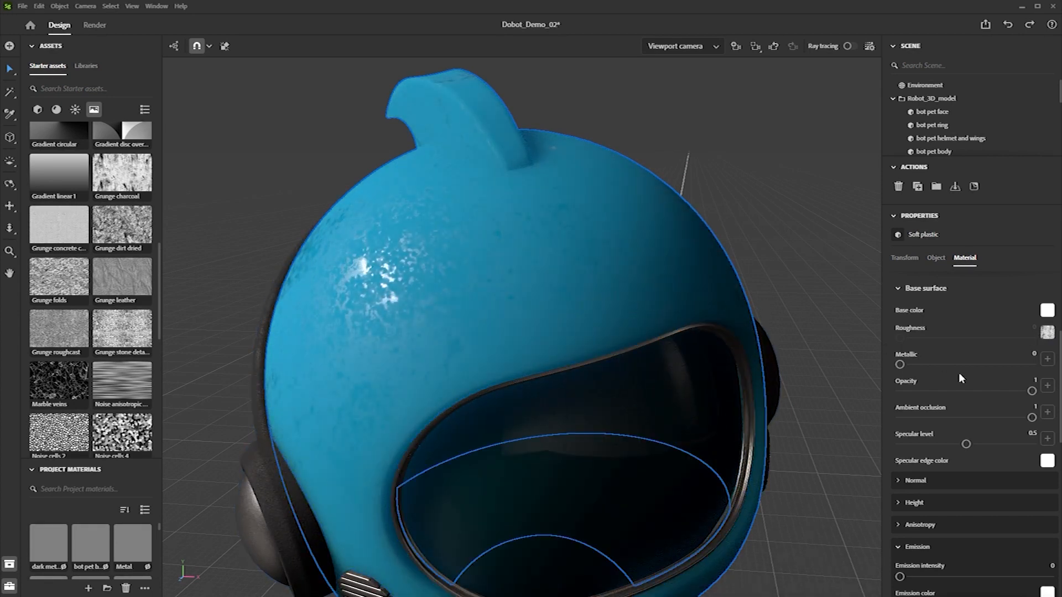
pyautogui.scroll(3, 959, 373)
pyautogui.moveTo(486, 291)
pyautogui.keyDown('shift'); pyautogui.mouseDown(button='right')
pyautogui.moveTo(525, 287)
pyautogui.moveTo(500, 289)
pyautogui.mouseUp(button='right'); pyautogui.keyUp('shift')
pyautogui.moveTo(901, 346); pyautogui.dragTo(912, 347)
pyautogui.keyDown('alt'); pyautogui.moveTo(540, 293); pyautogui.dragTo(490, 275); pyautogui.keyUp('alt')
pyautogui.hotkey('shift', 'r')
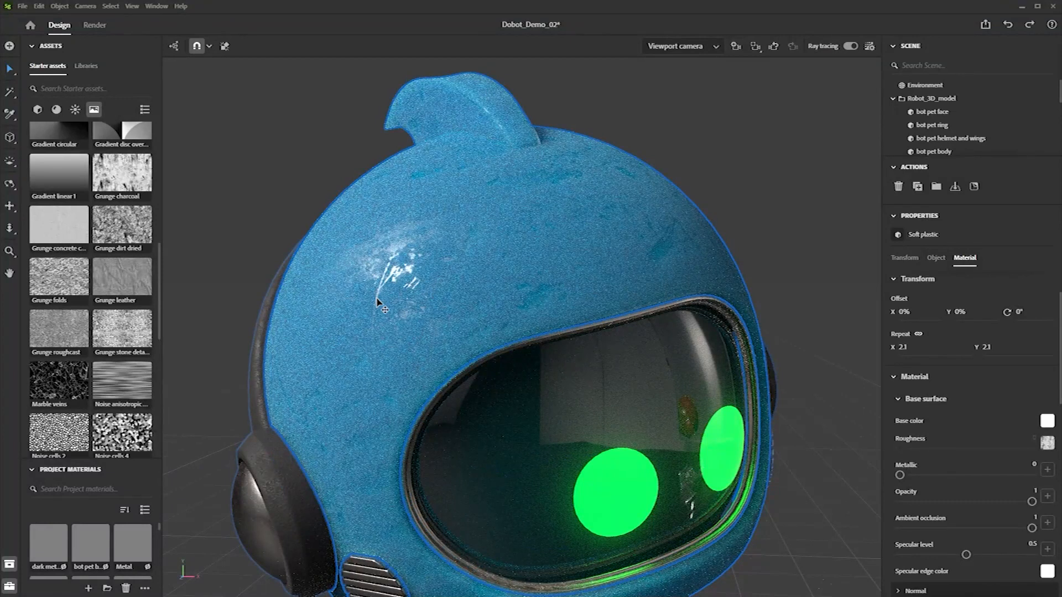
# Open the helmet's roughness image in Photoshop, invert it, save it and return to the 3D scene
pyautogui.click(850, 46)
pyautogui.click(1047, 442)
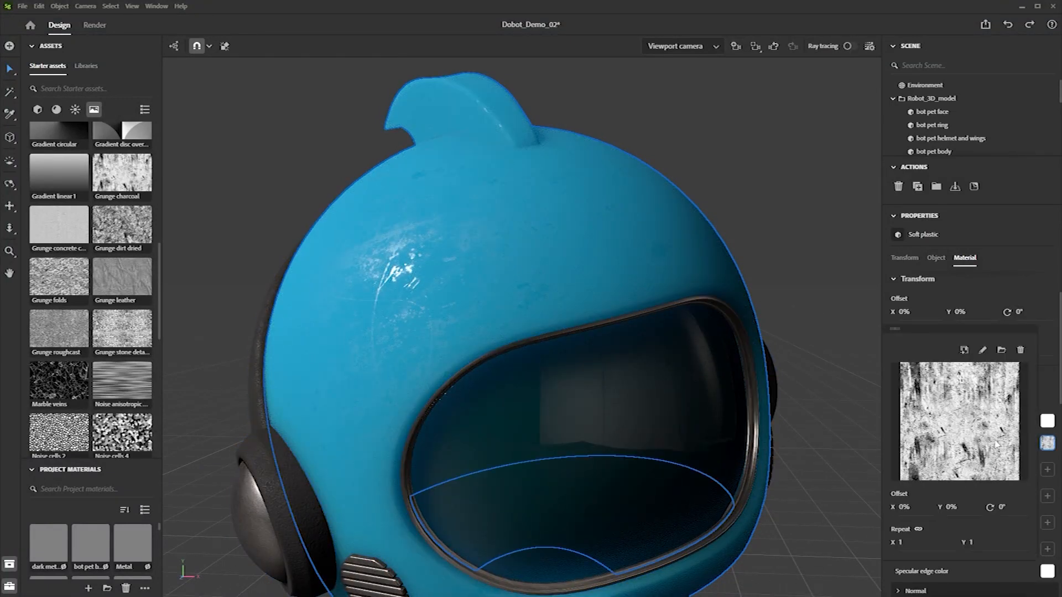
pyautogui.click(983, 353)
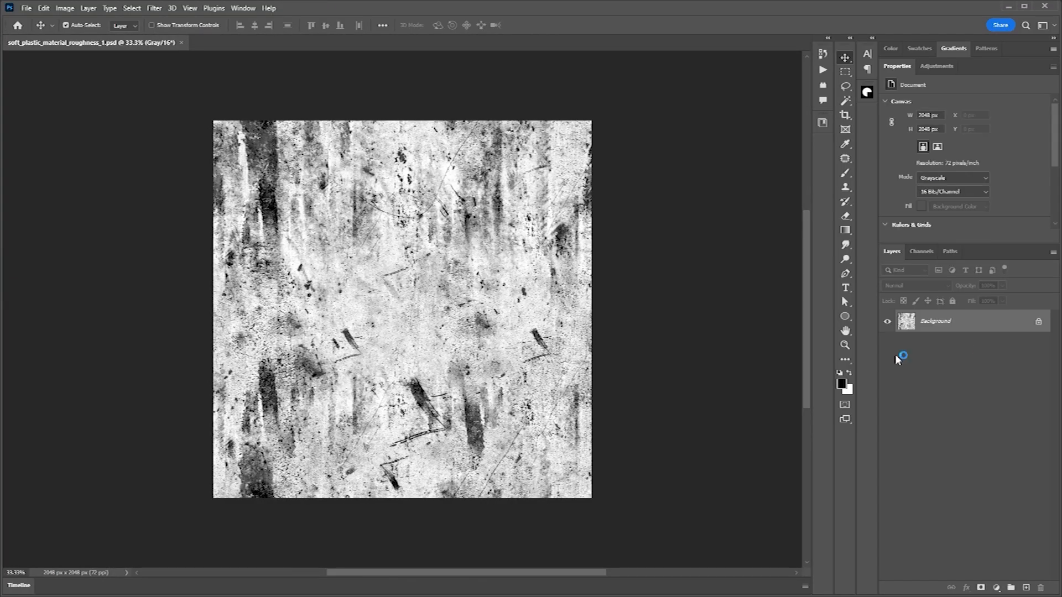
pyautogui.hotkey('ctrl', 'i')
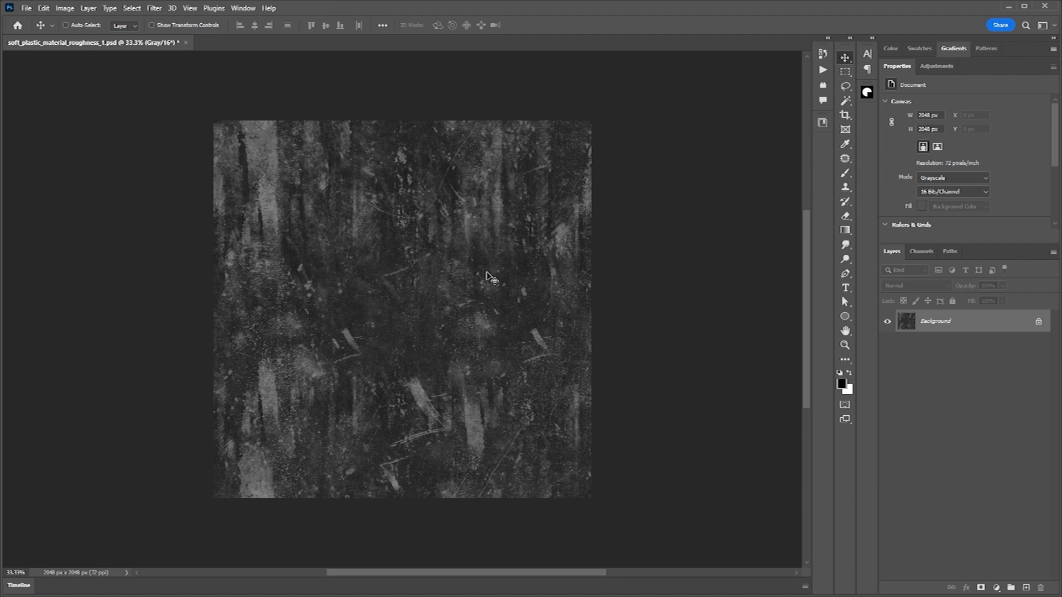
pyautogui.click(26, 8)
pyautogui.click(33, 117)
pyautogui.hotkey('alt', 'Tab')
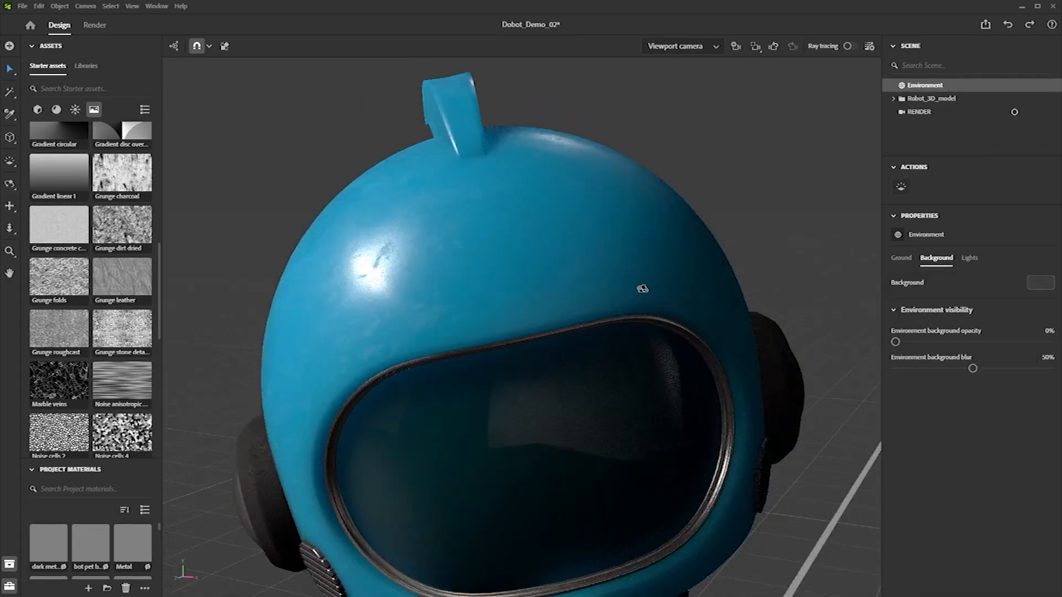
# Turn on ray tracing and apply the Grunge charcoal image to the roughness of the dark blue metal on the boots
pyautogui.click(849, 46)
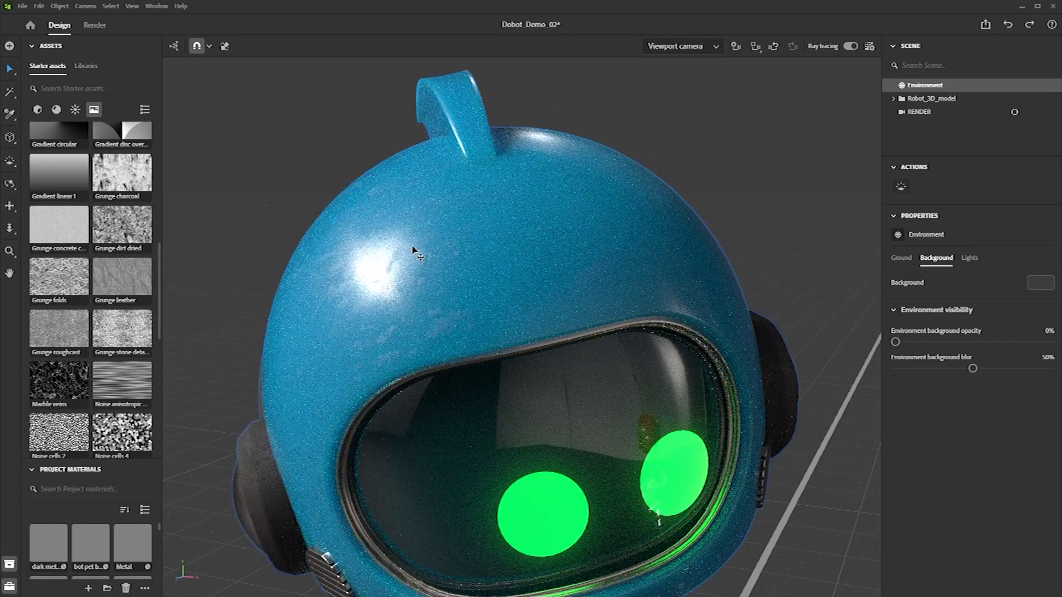
pyautogui.scroll(-5, 789, 409)
pyautogui.moveTo(692, 429); pyautogui.dragTo(682, 365, button='middle')
pyautogui.scroll(4, 682, 365)
pyautogui.moveTo(683, 365); pyautogui.dragTo(350, 403, button='right')
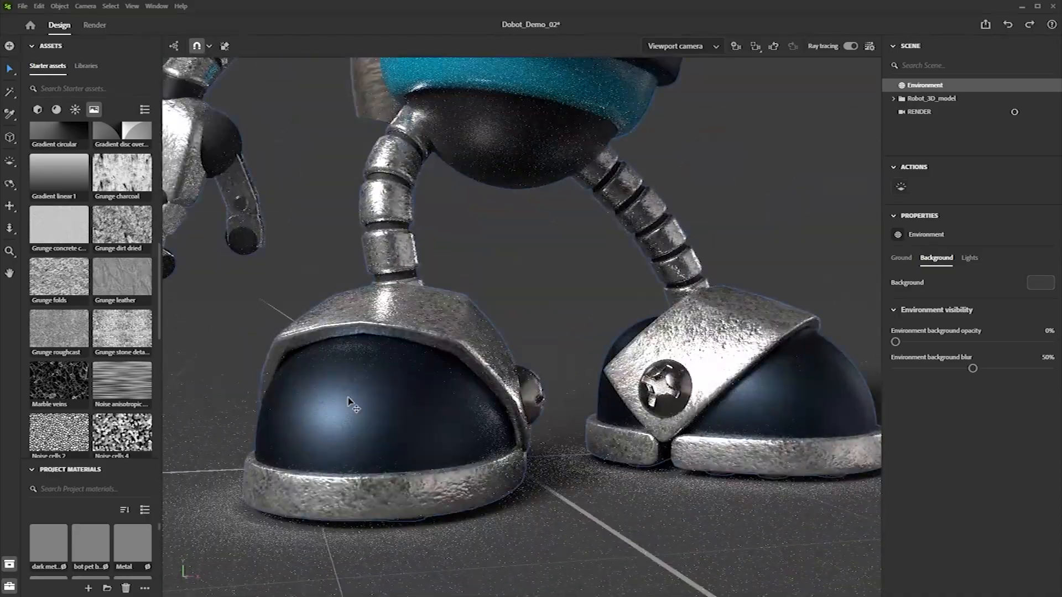
pyautogui.click(351, 404)
pyautogui.moveTo(95, 167); pyautogui.dragTo(1047, 497)
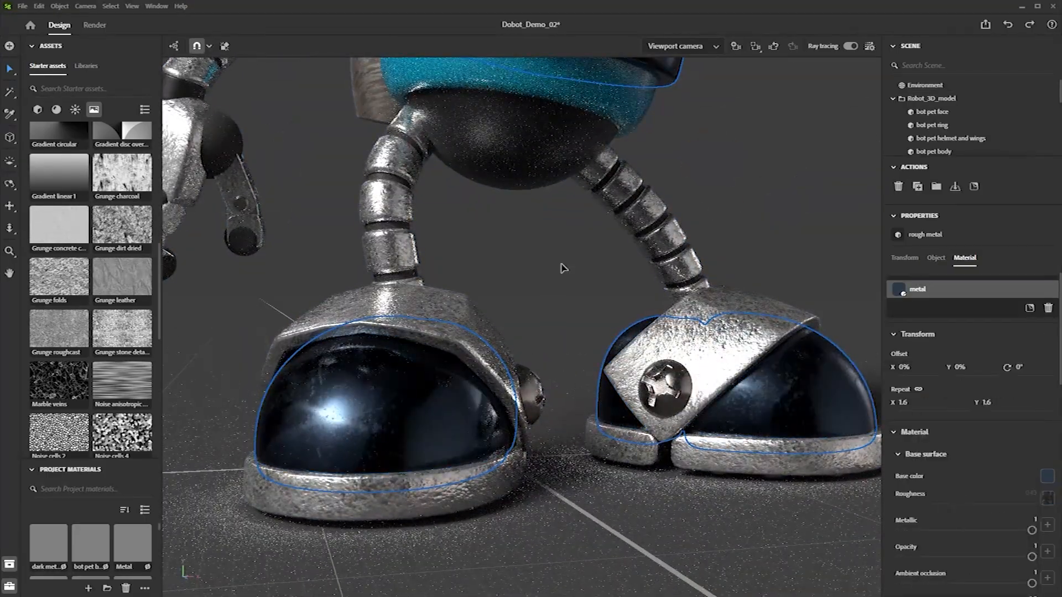
# Deselect the boots and show the whole robot through the RENDER camera
pyautogui.click(564, 288)
pyautogui.scroll(-4, 583, 247)
pyautogui.moveTo(583, 246); pyautogui.dragTo(530, 246, button='right')
pyautogui.moveTo(608, 215); pyautogui.dragTo(635, 358, button='middle')
pyautogui.scroll(-3, 634, 357)
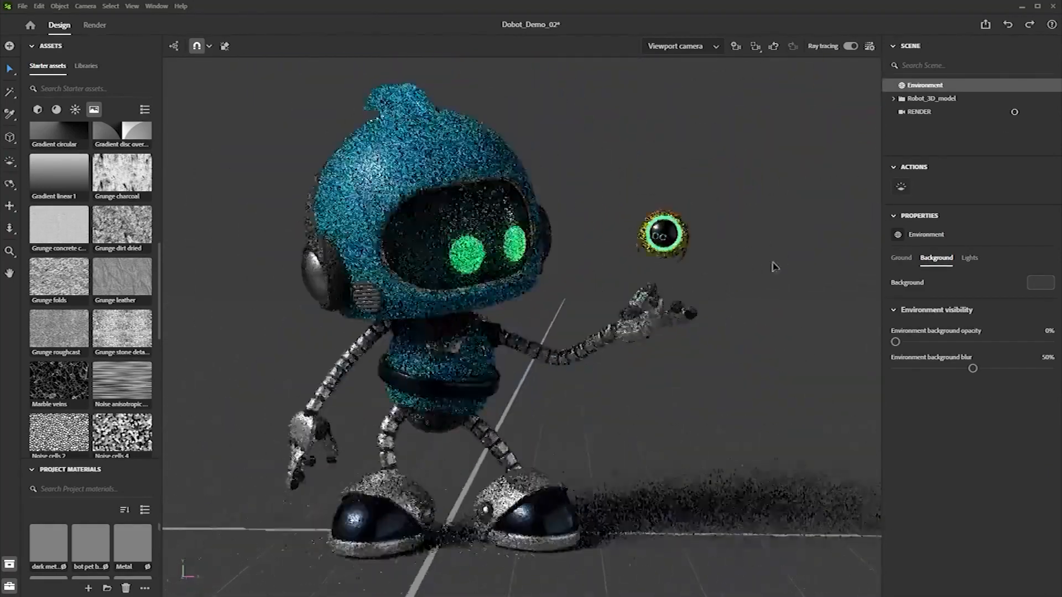
pyautogui.click(1012, 112)
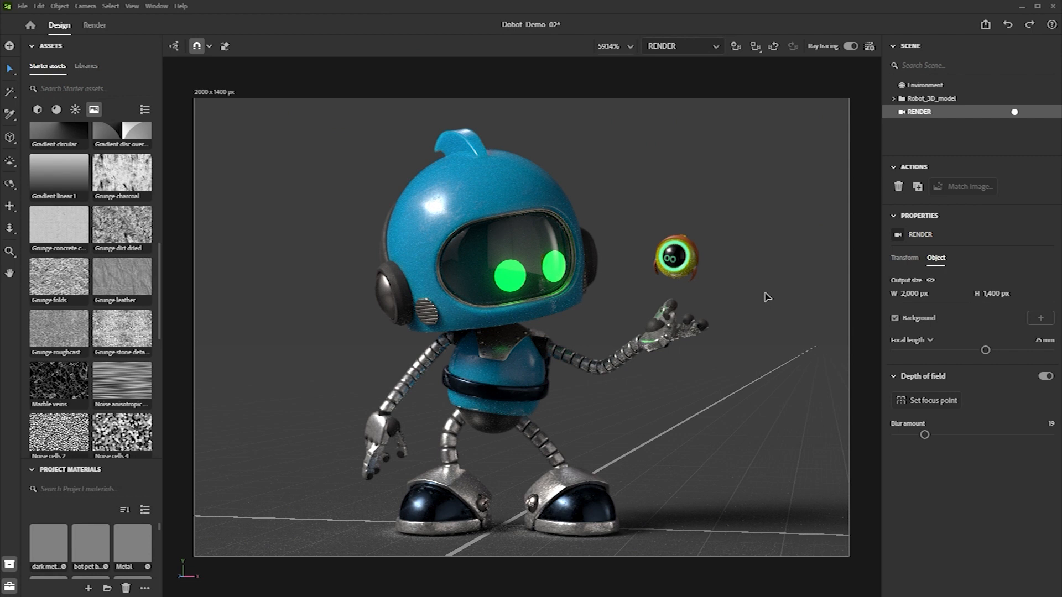
# Try the starter environment lights on the robot and apply the Elevator corridor image as the environment light
pyautogui.click(76, 110)
pyautogui.scroll(-3, 88, 232)
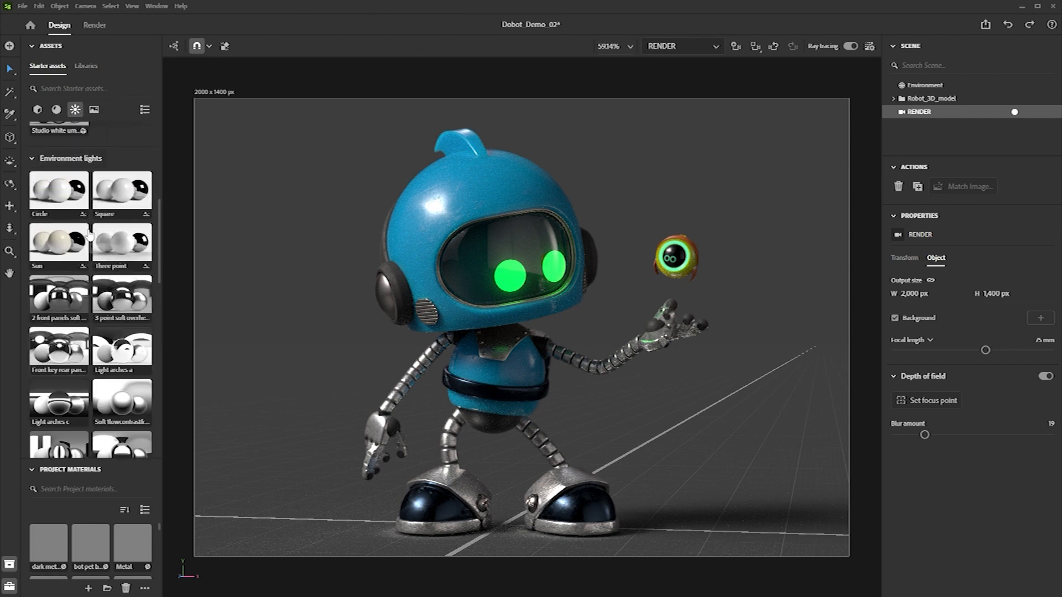
pyautogui.moveTo(160, 216); pyautogui.dragTo(158, 342)
pyautogui.moveTo(113, 294); pyautogui.dragTo(277, 304)
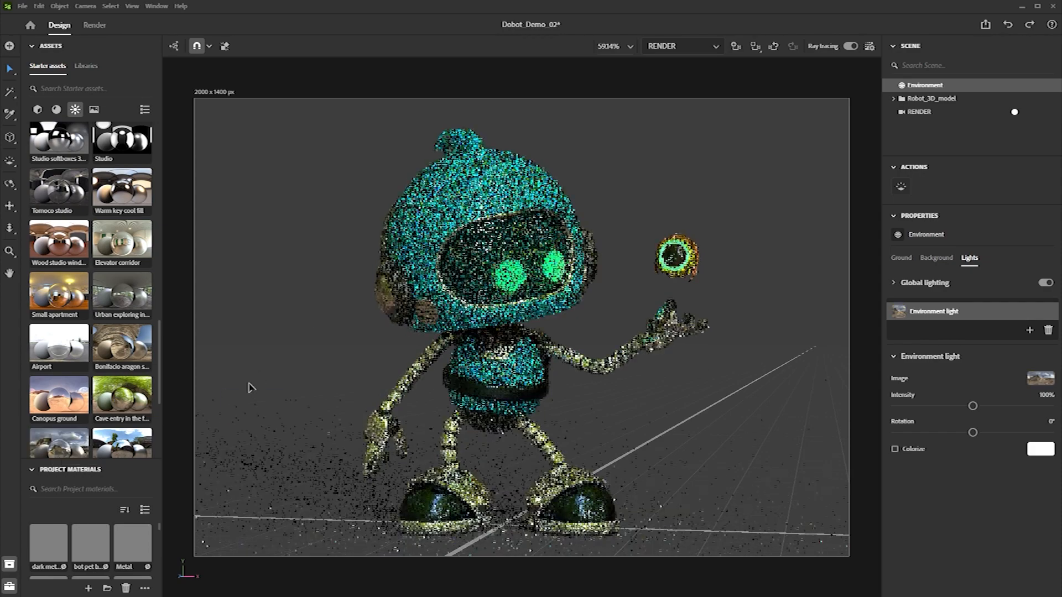
pyautogui.moveTo(121, 240); pyautogui.dragTo(419, 380)
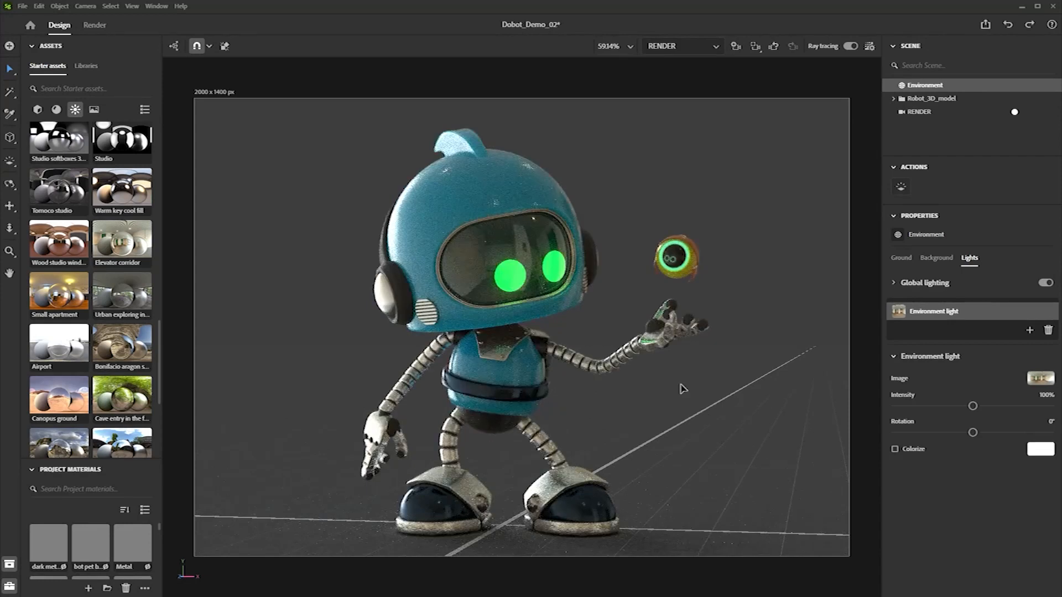
# Switch to the viewport camera, add a Spot light aimed at the robot and give it a yellowish colour
pyautogui.click(1014, 111)
pyautogui.scroll(6, 100, 192)
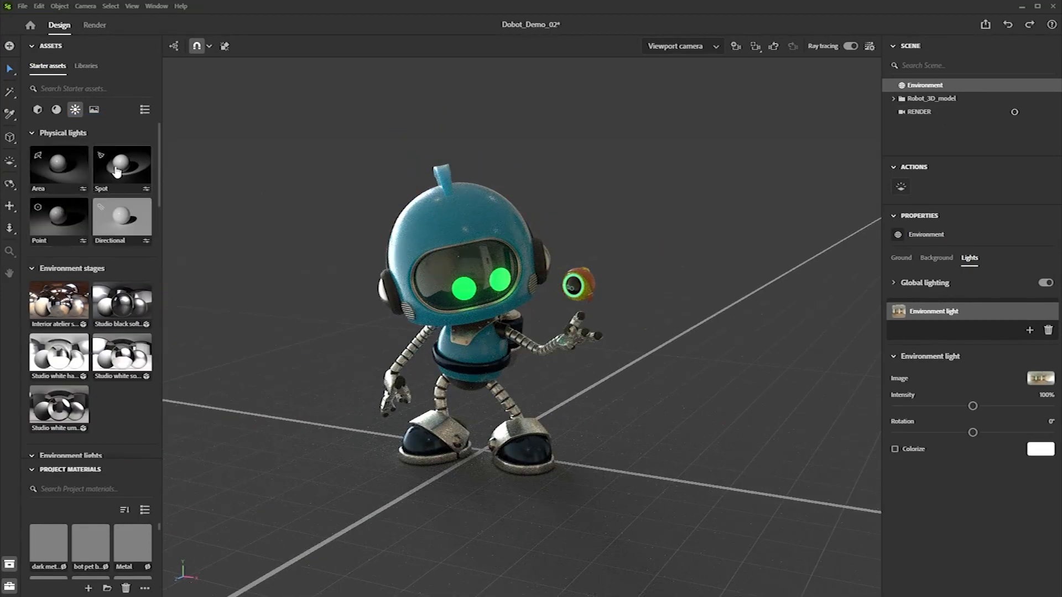
pyautogui.moveTo(123, 166); pyautogui.dragTo(489, 219)
pyautogui.click(1045, 307)
pyautogui.click(909, 235)
pyautogui.click(914, 360)
pyautogui.click(941, 496)
# Position the spot light high above the robot, shining down on it, fine-tune its light settings and deselect it
pyautogui.moveTo(712, 290); pyautogui.dragTo(763, 221, button='right')
pyautogui.moveTo(562, 145); pyautogui.dragTo(640, 54)
pyautogui.moveTo(630, 192); pyautogui.dragTo(630, 293, button='middle')
pyautogui.moveTo(642, 215); pyautogui.dragTo(641, 185)
pyautogui.moveTo(642, 146); pyautogui.dragTo(679, 93)
pyautogui.moveTo(679, 95); pyautogui.dragTo(549, 110, button='right')
pyautogui.moveTo(546, 102); pyautogui.dragTo(626, 144)
pyautogui.moveTo(465, 326); pyautogui.dragTo(590, 330, button='right')
pyautogui.moveTo(590, 330); pyautogui.dragTo(656, 280, button='middle')
pyautogui.moveTo(1009, 377); pyautogui.dragTo(1028, 377)
pyautogui.moveTo(1022, 332); pyautogui.dragTo(1035, 332)
pyautogui.click(1046, 304)
pyautogui.click(692, 330)
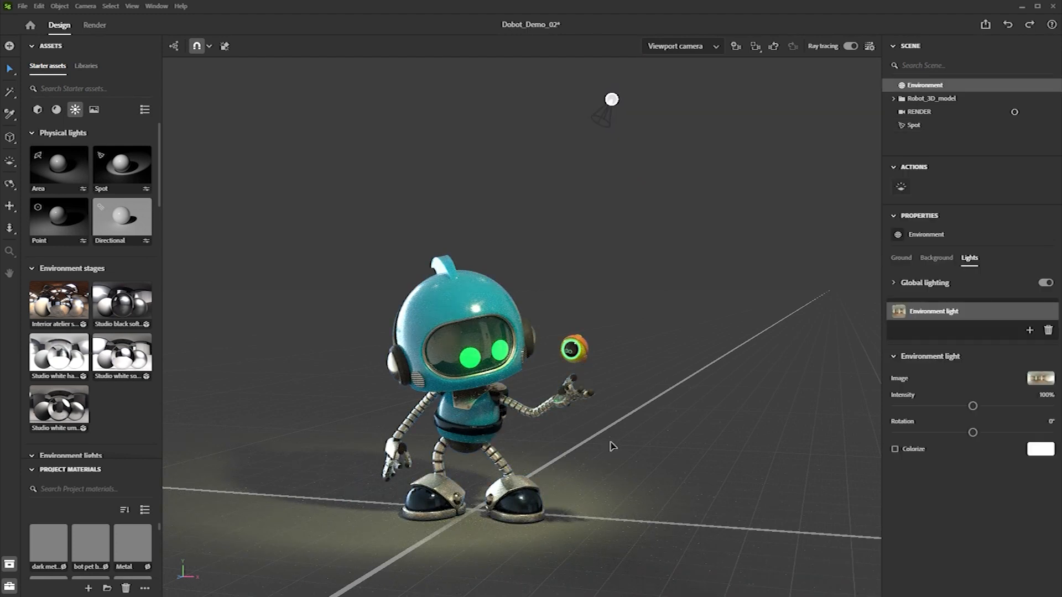
# Return to the RENDER camera and hide the grid
pyautogui.doubleClick(940, 112)
pyautogui.click(131, 6)
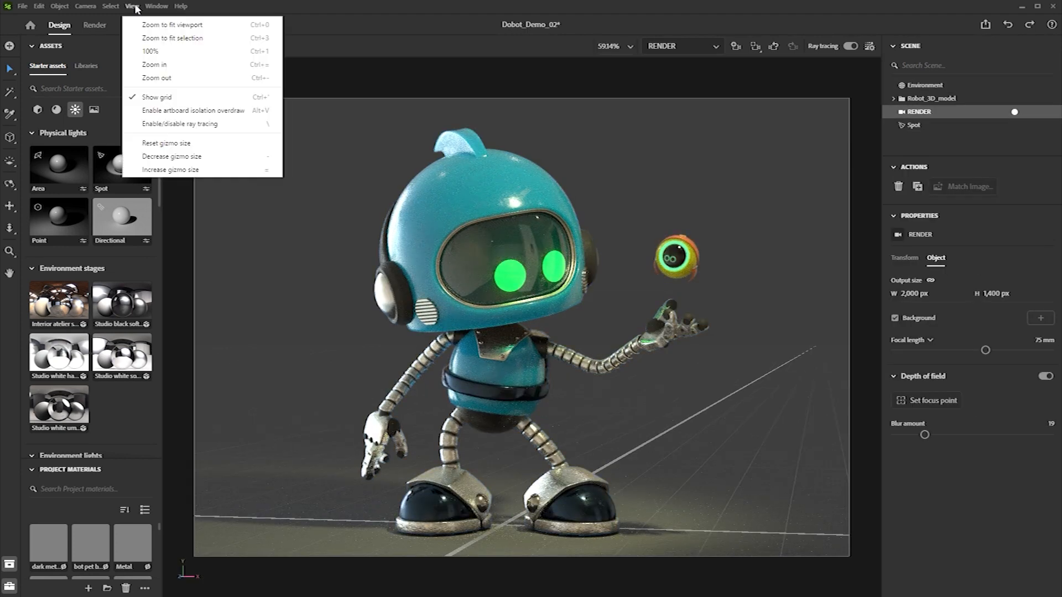
pyautogui.click(169, 97)
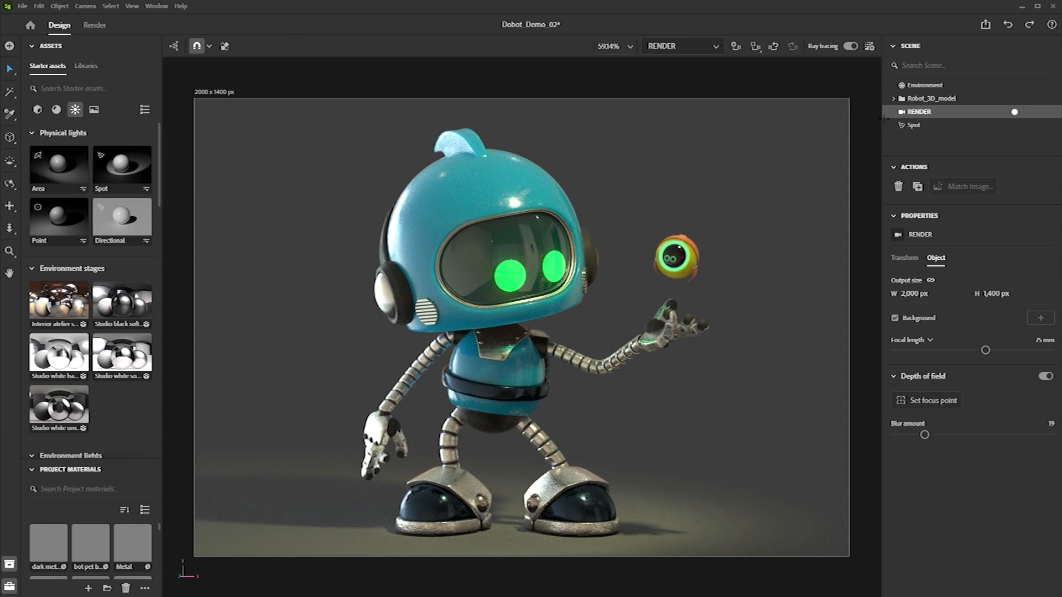
# Set the environment background to an olive green of about RGB 174, 185, 100 and turn off ray tracing
pyautogui.click(923, 86)
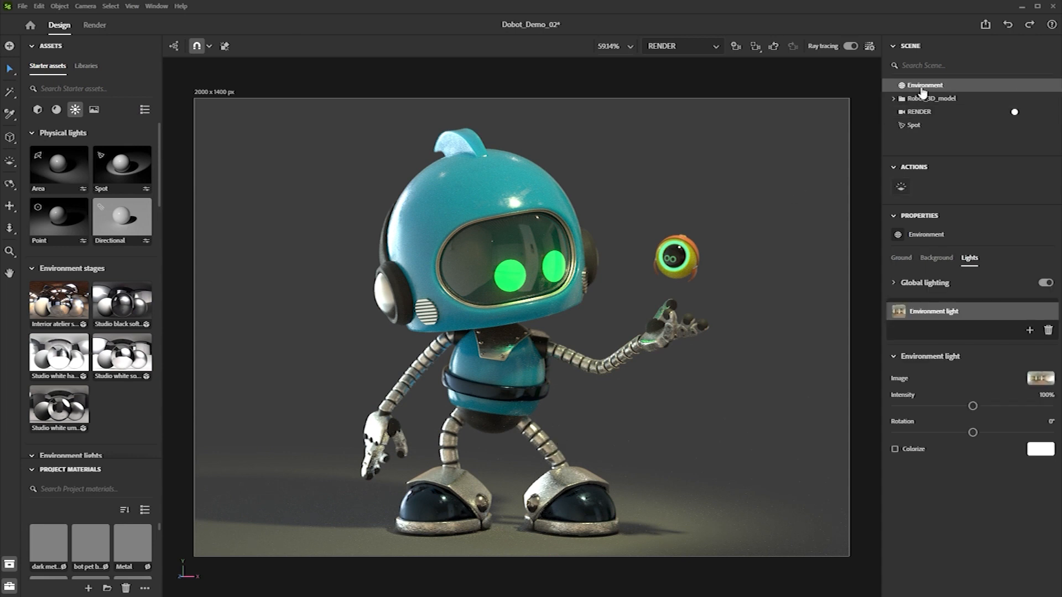
pyautogui.click(942, 261)
pyautogui.click(1041, 283)
pyautogui.click(903, 326)
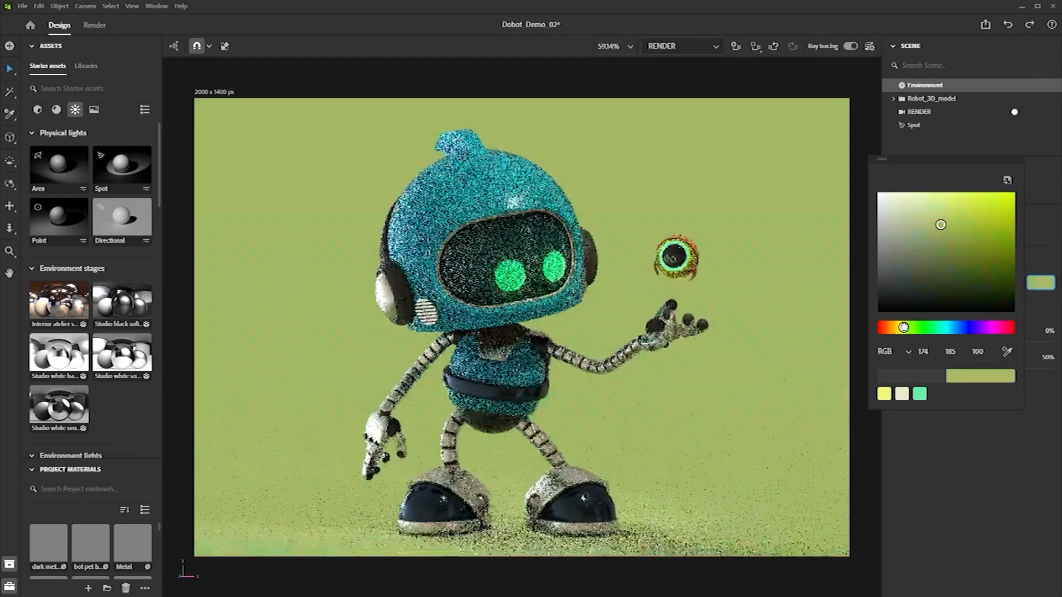
pyautogui.click(1012, 556)
pyautogui.click(850, 47)
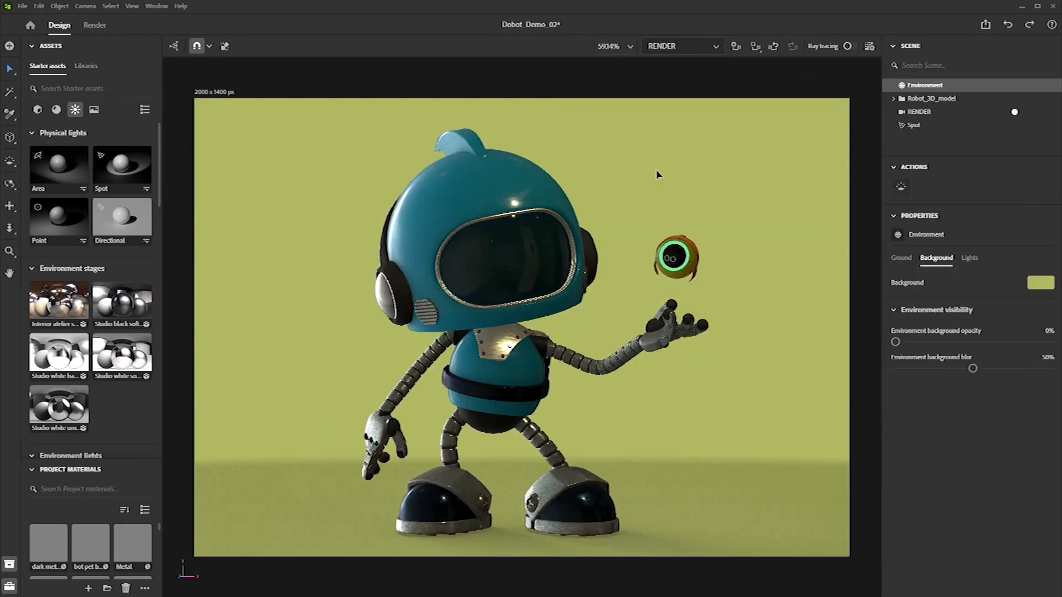
# Render the RENDER camera with the High preset to a 16-bit PSD named Dobot RENDER
pyautogui.click(95, 25)
pyautogui.click(119, 136)
pyautogui.click(49, 181)
pyautogui.click(1015, 148)
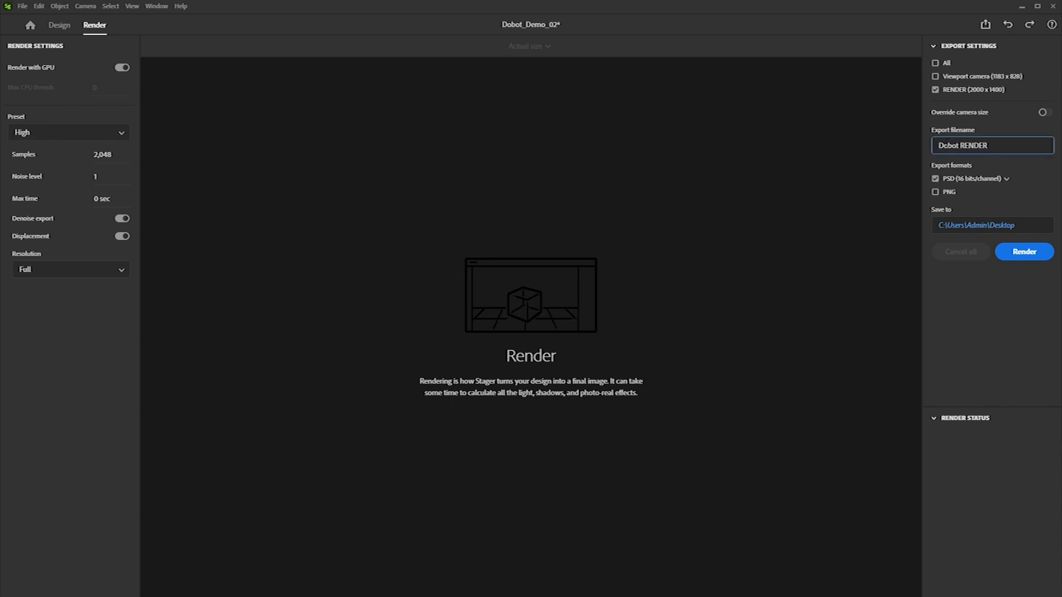
pyautogui.click(1024, 254)
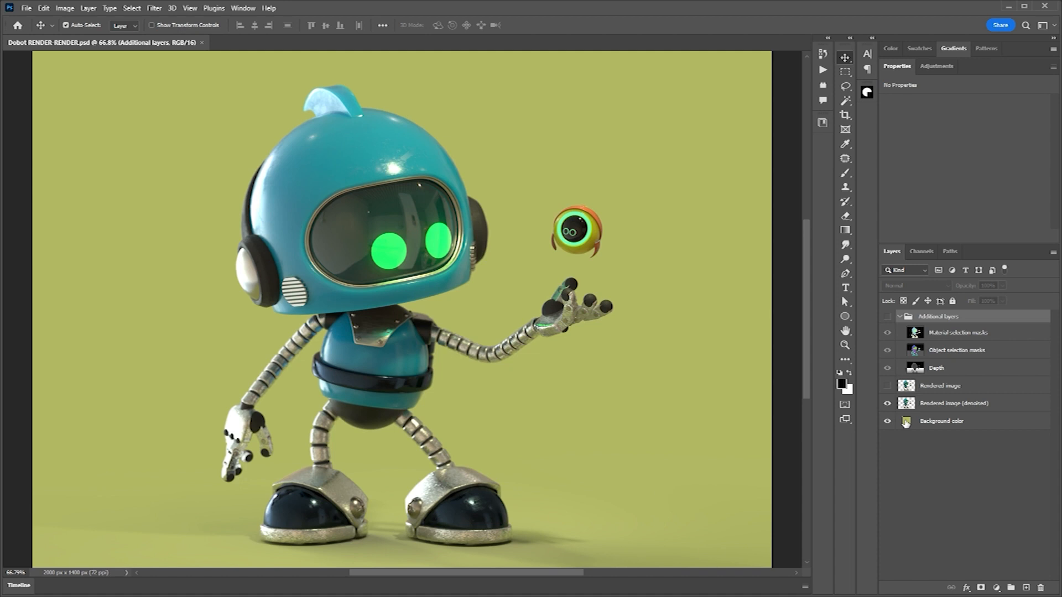
pyautogui.doubleClick(906, 421)
pyautogui.moveTo(603, 432)
pyautogui.mouseDown()
pyautogui.moveTo(658, 450)
pyautogui.moveTo(682, 402)
pyautogui.moveTo(611, 384)
pyautogui.moveTo(552, 422)
pyautogui.moveTo(628, 422)
pyautogui.moveTo(637, 405)
pyautogui.mouseUp()
pyautogui.click(809, 355)
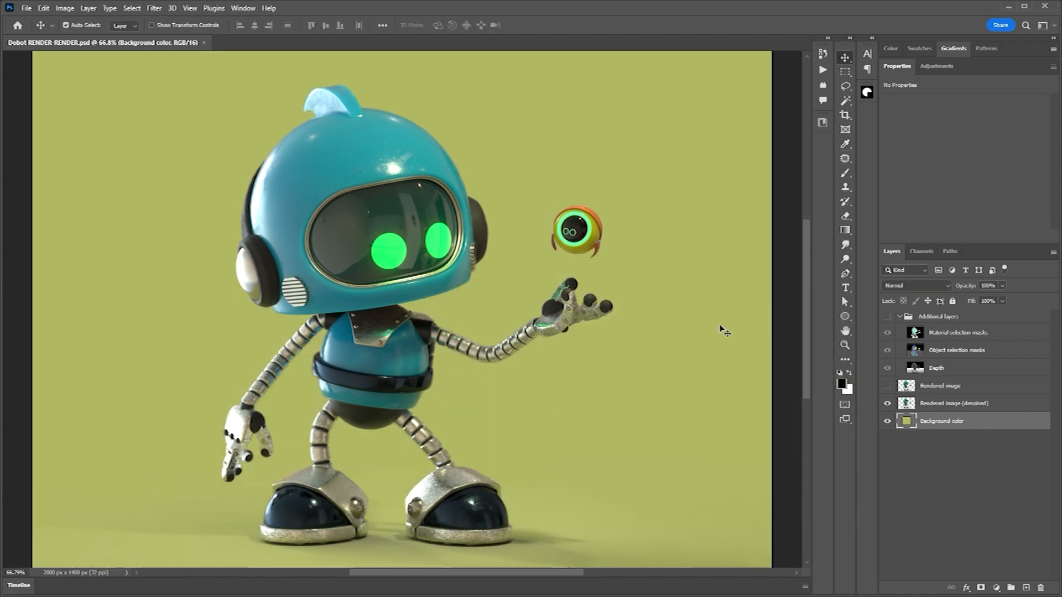
# In Photoshop, show the Additional layers group and compare its material mask, object mask and depth layers
pyautogui.click(887, 317)
pyautogui.click(887, 333)
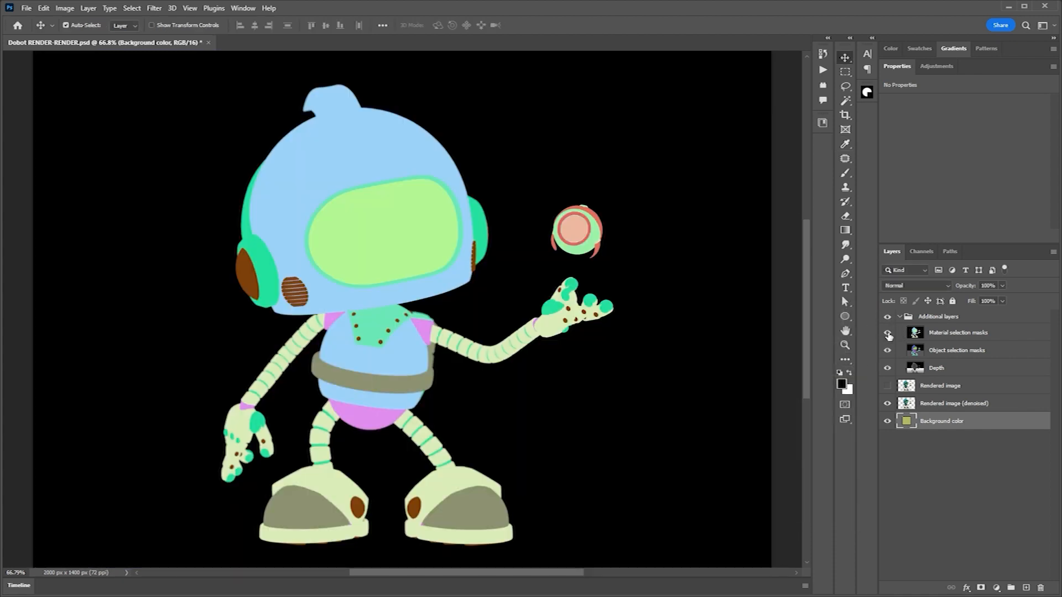
pyautogui.click(887, 350)
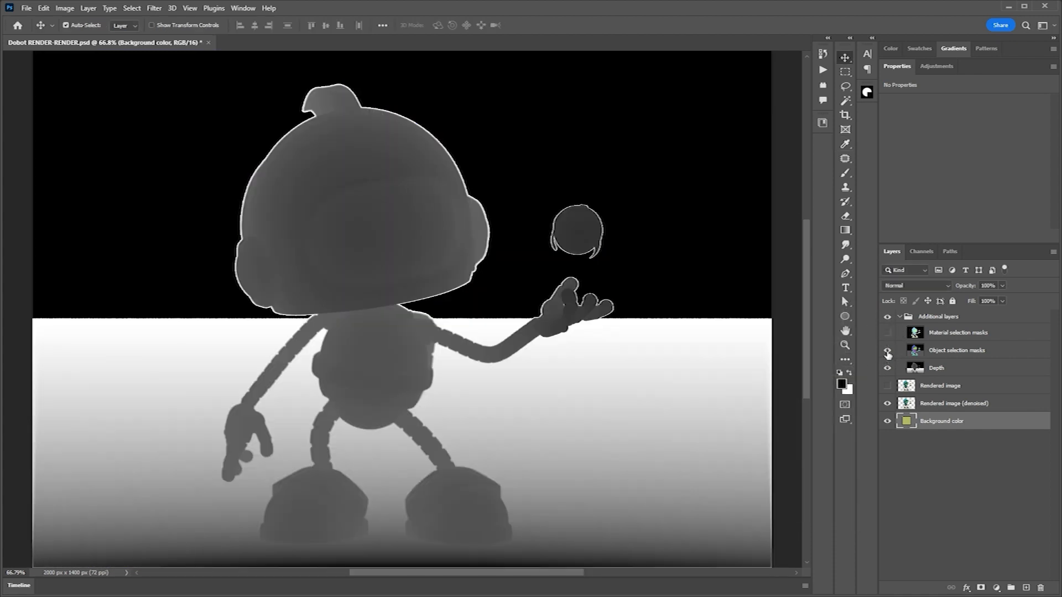
pyautogui.click(887, 350)
pyautogui.click(887, 332)
# Select only the floating pet's green body from the Material selection masks layer using Color Range with fuzziness 22, leaving out the visor rim
pyautogui.click(920, 336)
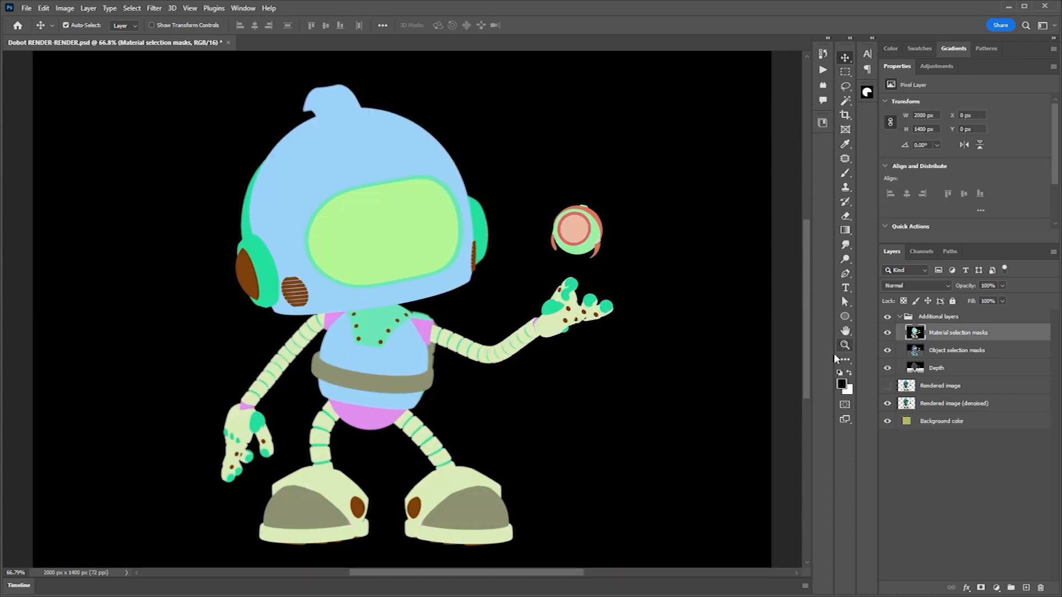
pyautogui.click(133, 8)
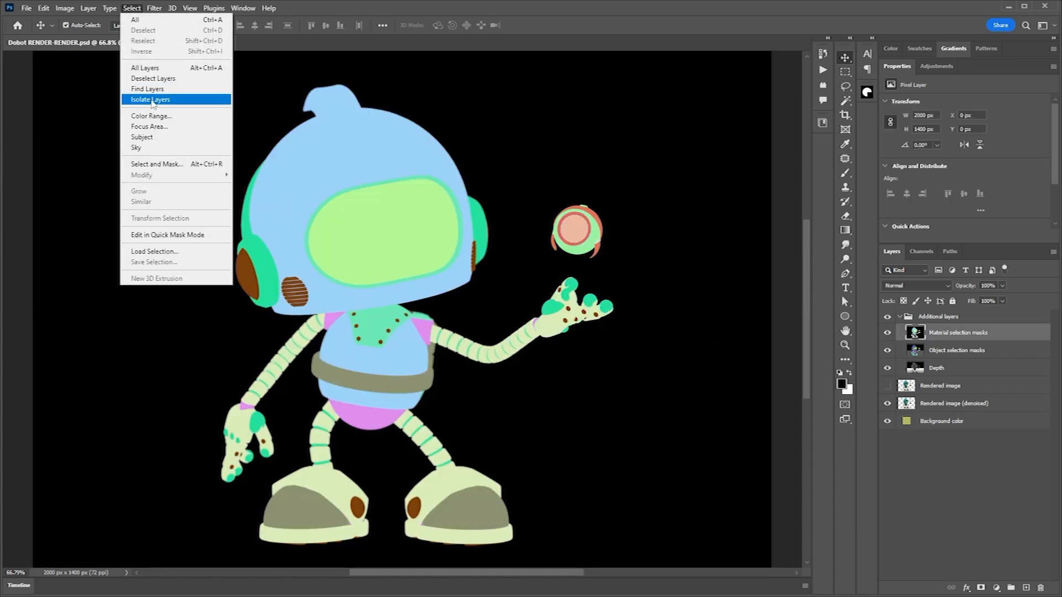
pyautogui.click(157, 119)
pyautogui.moveTo(653, 117); pyautogui.dragTo(730, 116)
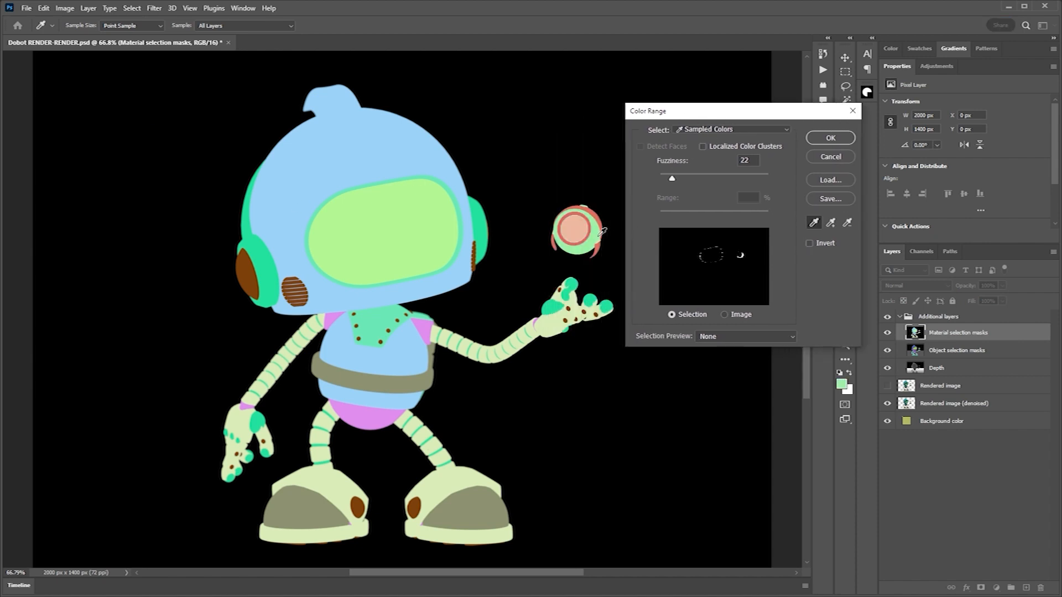
pyautogui.press('Return')
pyautogui.press('l')
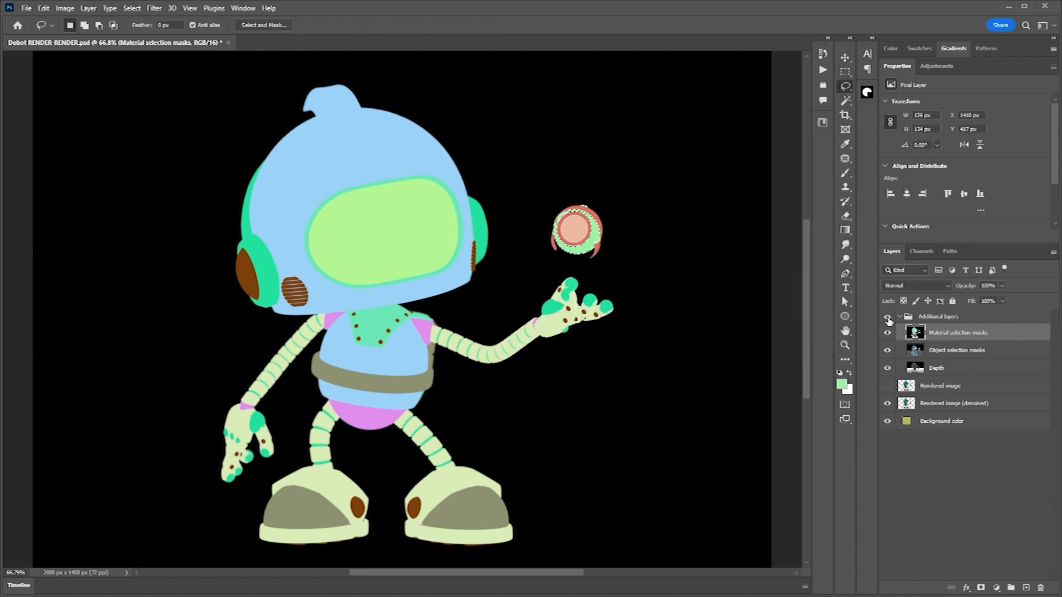
# Hide the additional layers and recolour the pet above Rendered image (denoised) with Hue/Saturation, hue about +98 and saturation about +77
pyautogui.click(886, 317)
pyautogui.click(923, 406)
pyautogui.click(996, 588)
pyautogui.click(1005, 480)
pyautogui.moveTo(965, 143); pyautogui.dragTo(986, 145)
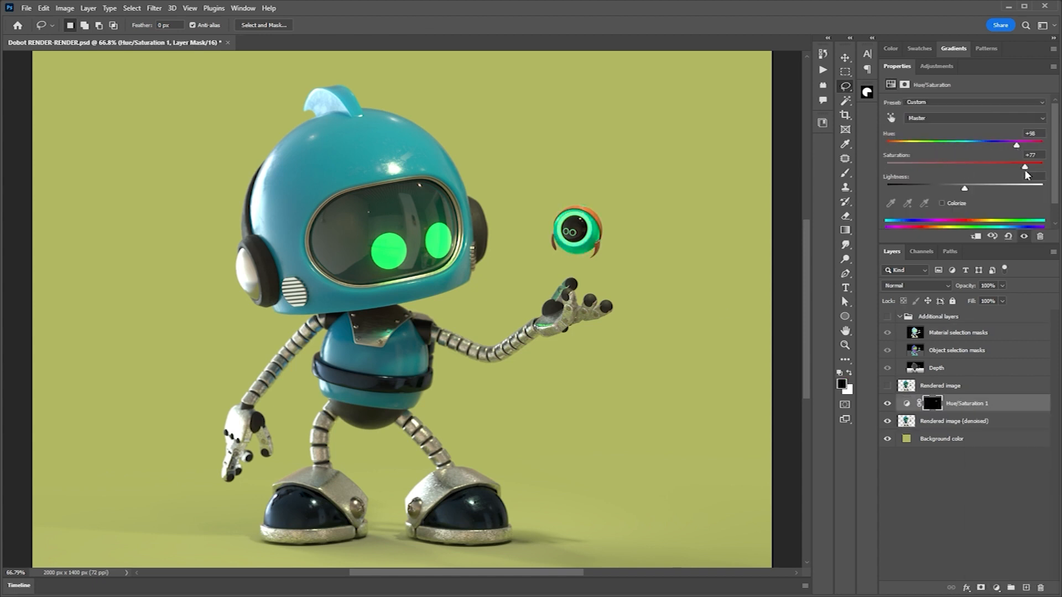
# Show the additional layers and select the robot's helmet and body material from the Material selection masks layer using Color Range
pyautogui.click(886, 317)
pyautogui.click(913, 332)
pyautogui.click(132, 8)
pyautogui.click(155, 115)
pyautogui.click(388, 149)
pyautogui.press('Return')
# Hide the additional layers and add a second Hue/Saturation adjustment that shifts the robot's blue helmet and body to teal green
pyautogui.click(887, 316)
pyautogui.click(996, 588)
pyautogui.click(1004, 480)
pyautogui.moveTo(964, 145)
pyautogui.mouseDown()
pyautogui.moveTo(920, 145)
pyautogui.moveTo(956, 145)
pyautogui.moveTo(948, 155)
pyautogui.mouseUp()
pyautogui.moveTo(964, 165)
pyautogui.mouseDown()
pyautogui.moveTo(941, 165)
pyautogui.moveTo(962, 145)
pyautogui.mouseUp()
pyautogui.moveTo(949, 166); pyautogui.dragTo(977, 165)
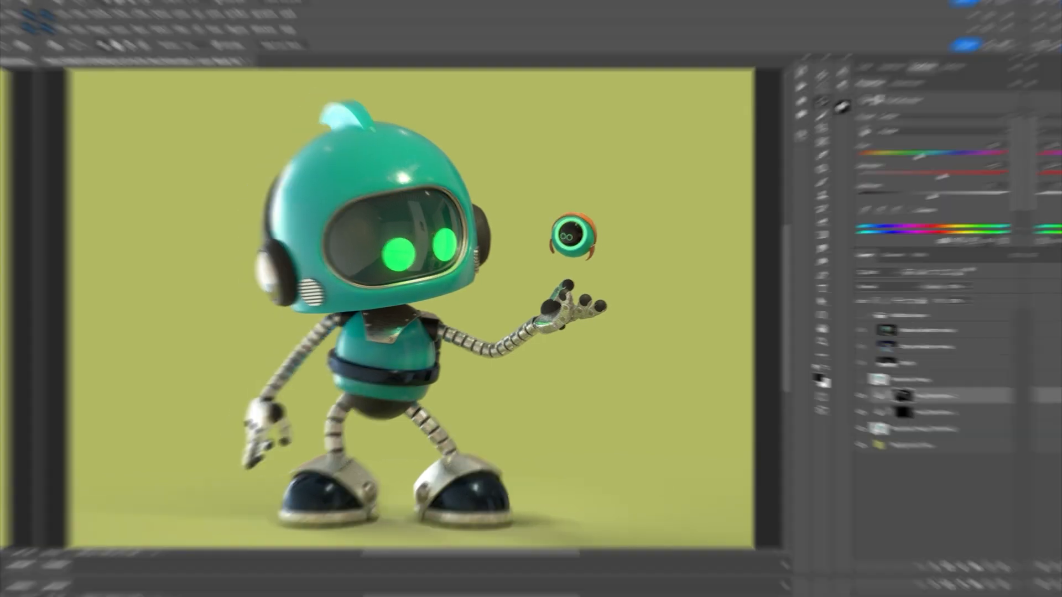